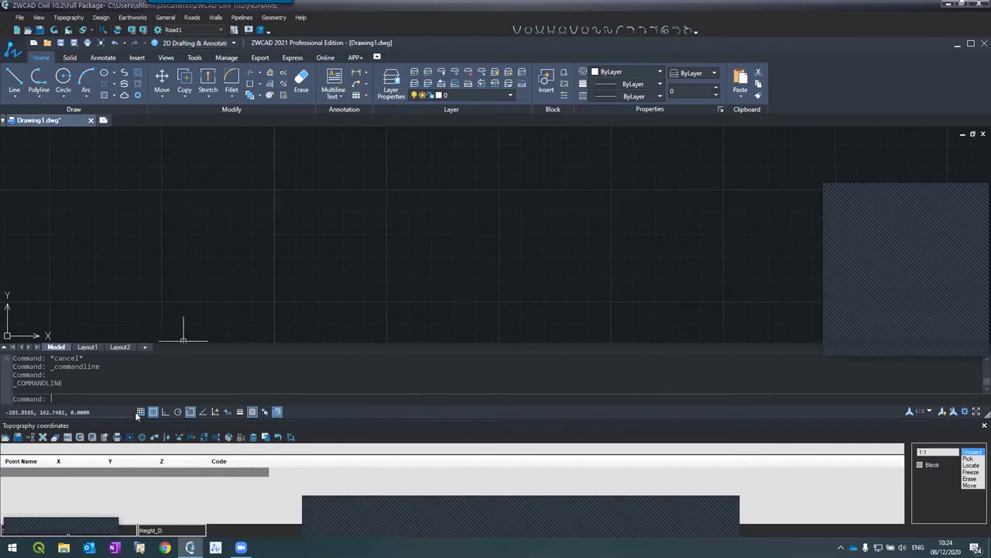
# Draw an open nine-vertex polyline looping around the middle of the empty drawing area.
pyautogui.write('pl')
pyautogui.press('Return')
pyautogui.click(252, 214)
pyautogui.click(381, 242)
pyautogui.click(290, 285)
pyautogui.click(176, 265)
pyautogui.click(177, 218)
pyautogui.click(248, 179)
pyautogui.click(354, 177)
pyautogui.click(428, 191)
pyautogui.click(505, 225)
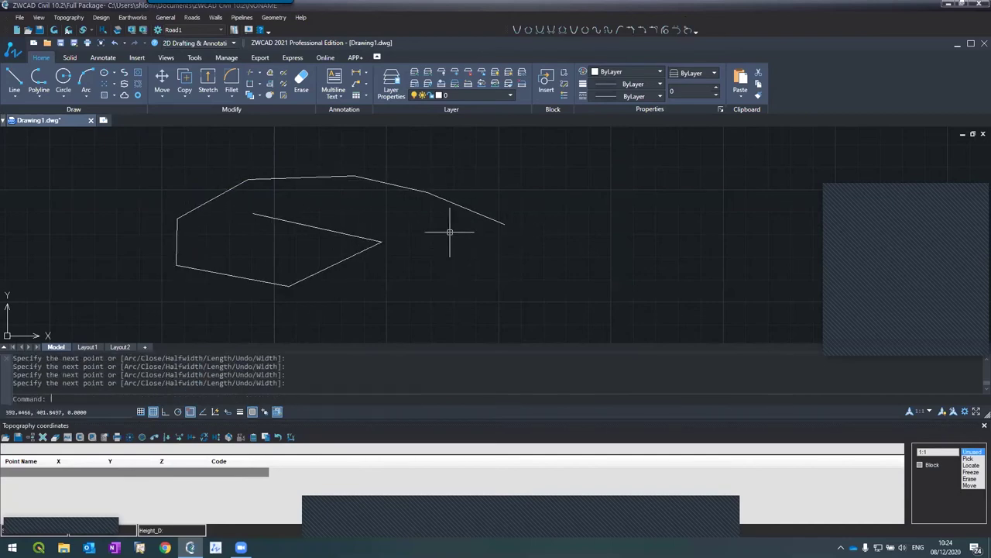
pyautogui.press('Return')
# Erase the freehand-placed polyline from the drawing.
pyautogui.click(450, 202)
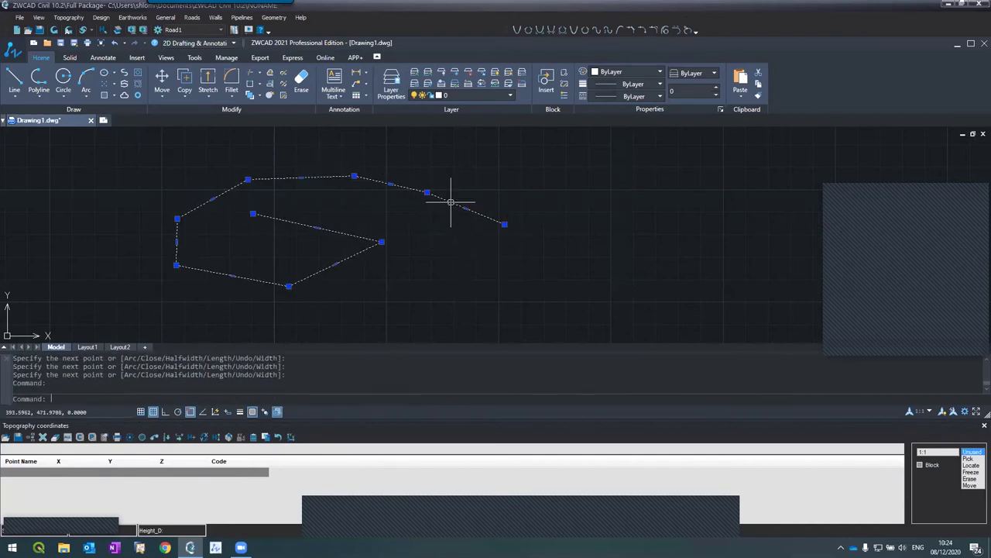
pyautogui.press('Return')
pyautogui.click(450, 202)
pyautogui.press('Escape')
pyautogui.press('Escape')
pyautogui.click(450, 202)
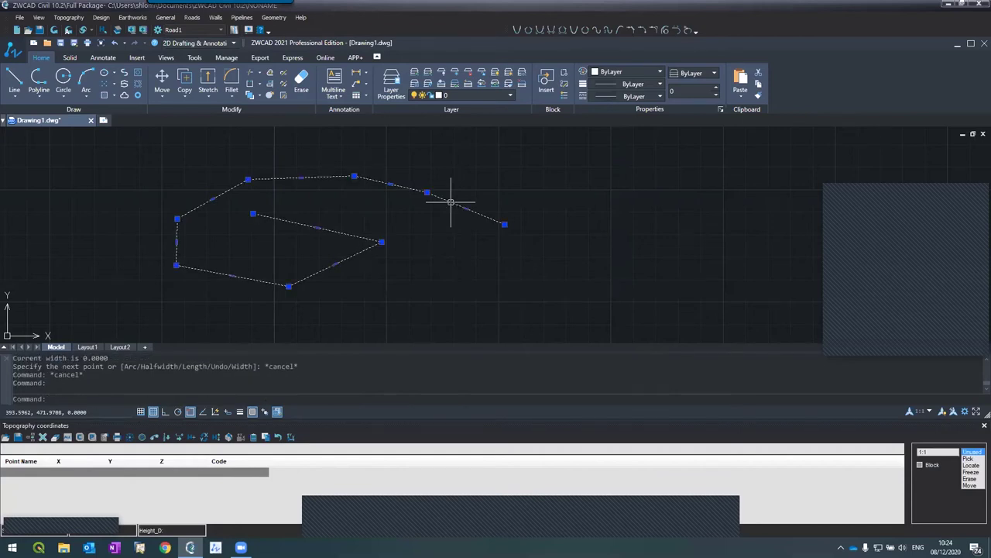
pyautogui.write('E')
pyautogui.press('Return')
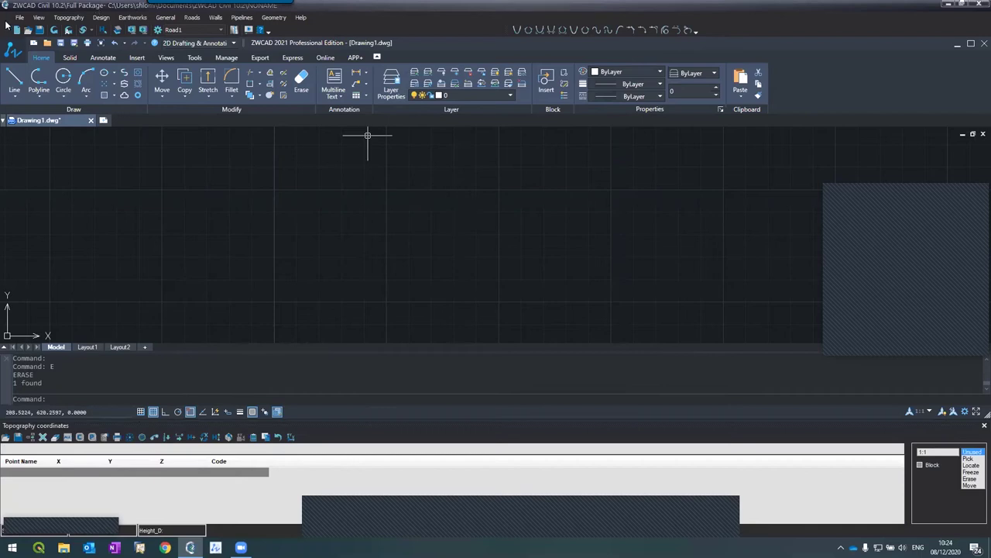
# Enlarge the Topography coordinates table so it takes up more of the window's height.
pyautogui.click(68, 17)
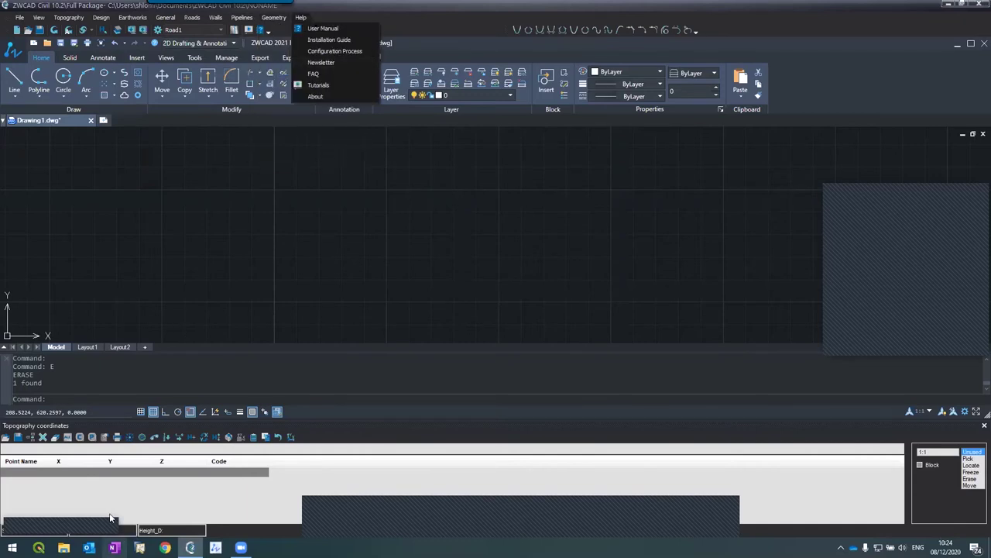
pyautogui.click(41, 463)
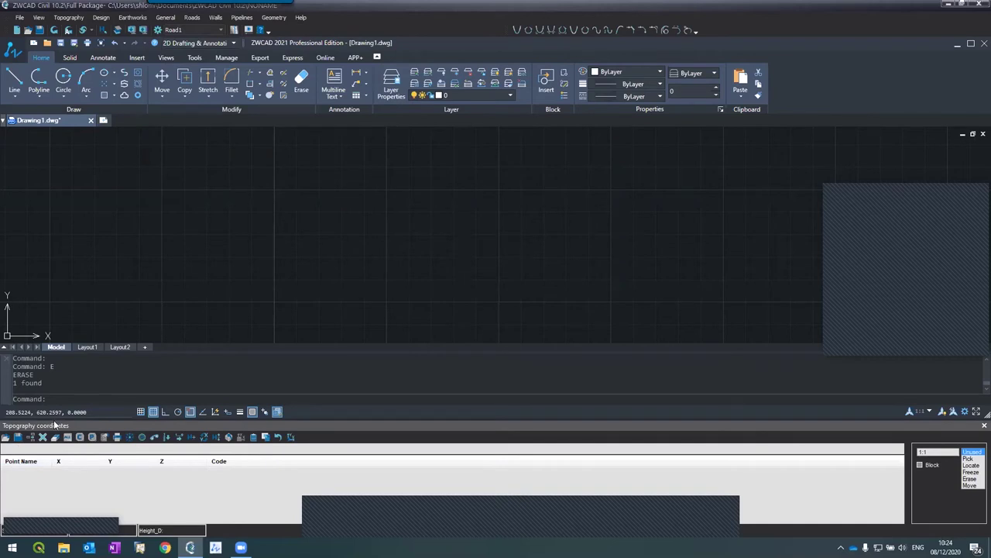
pyautogui.moveTo(53, 420); pyautogui.dragTo(62, 349)
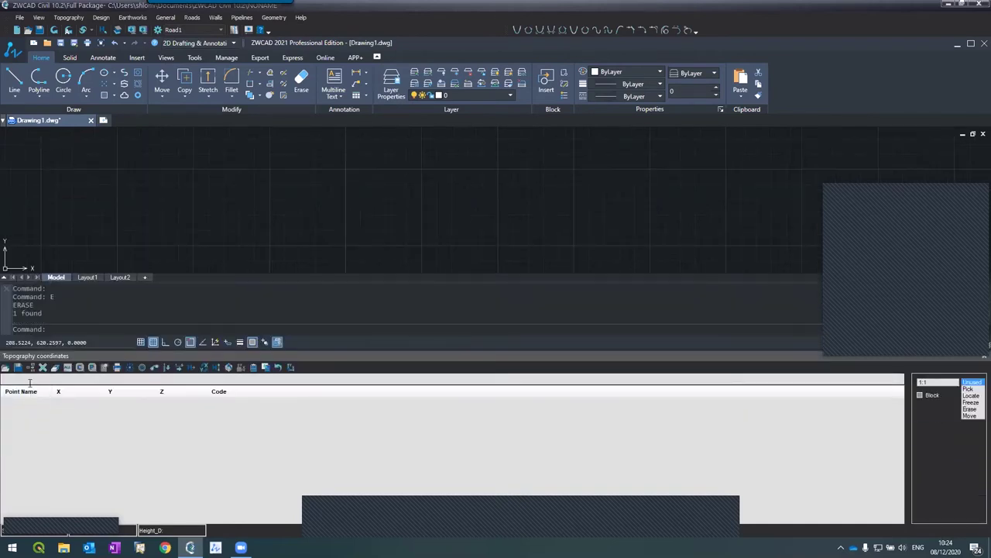
pyautogui.click(30, 380)
# Create a new project named Intro in the C:\Projects folder.
pyautogui.click(21, 18)
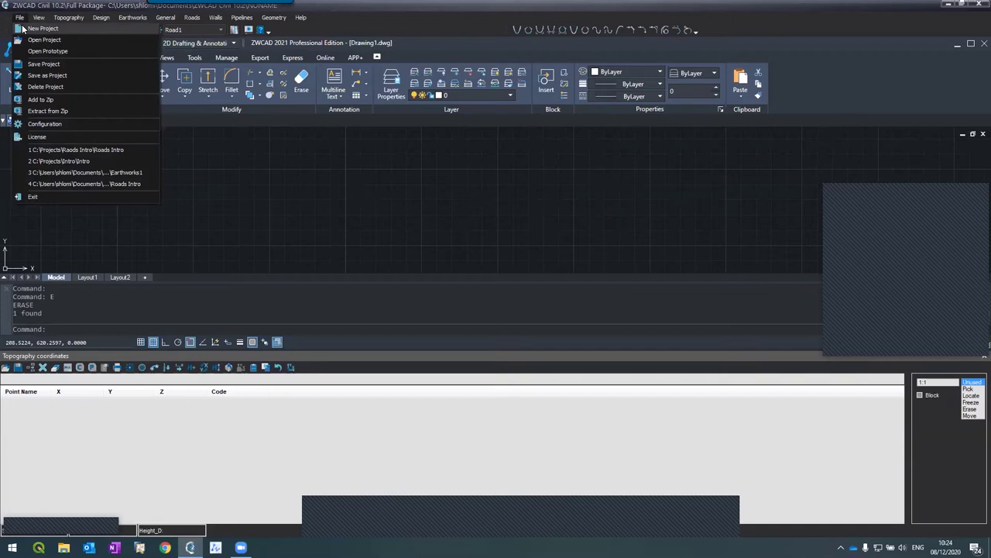
pyautogui.click(24, 29)
pyautogui.click(572, 309)
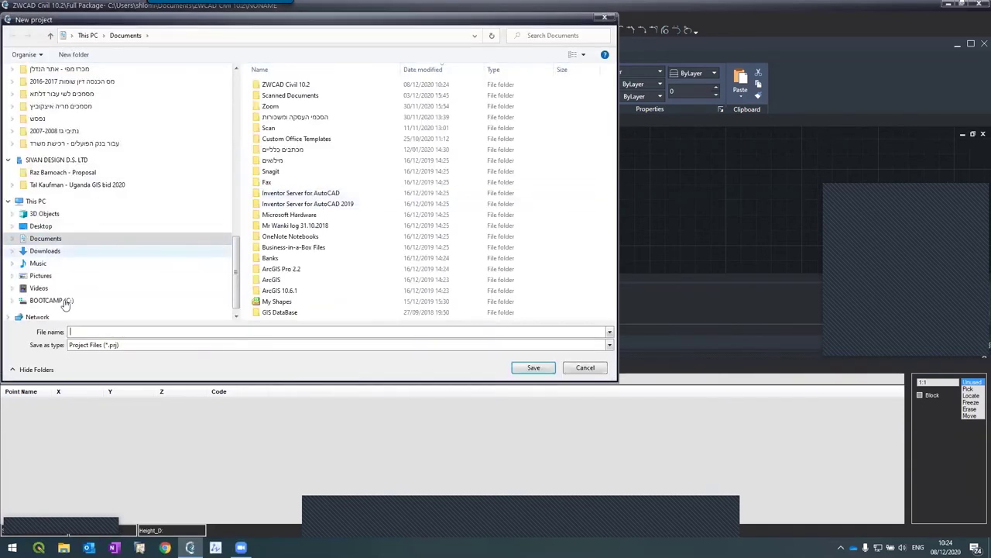
pyautogui.click(63, 302)
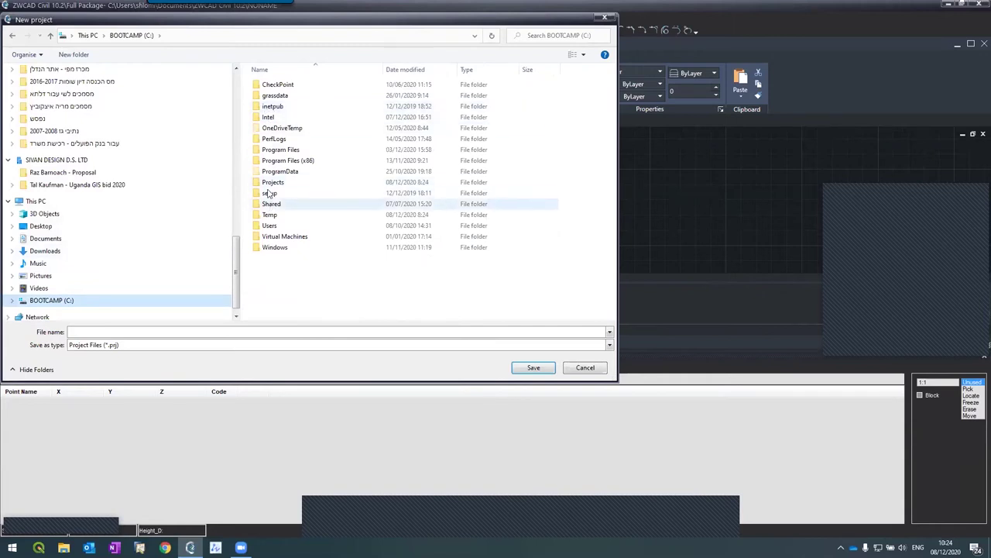
pyautogui.doubleClick(272, 183)
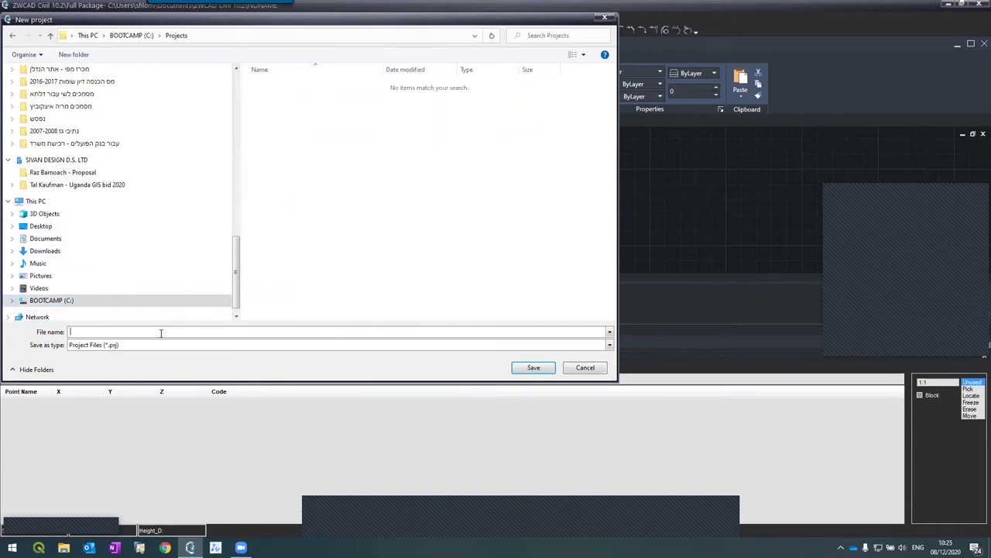
pyautogui.click(161, 332)
pyautogui.write('intro')
pyautogui.press('Return')
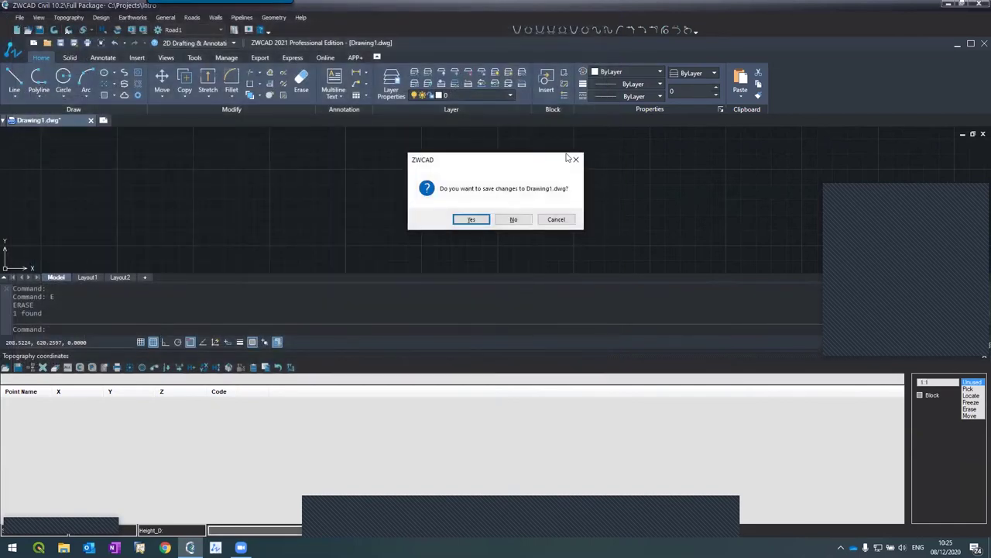
pyautogui.press('Return')
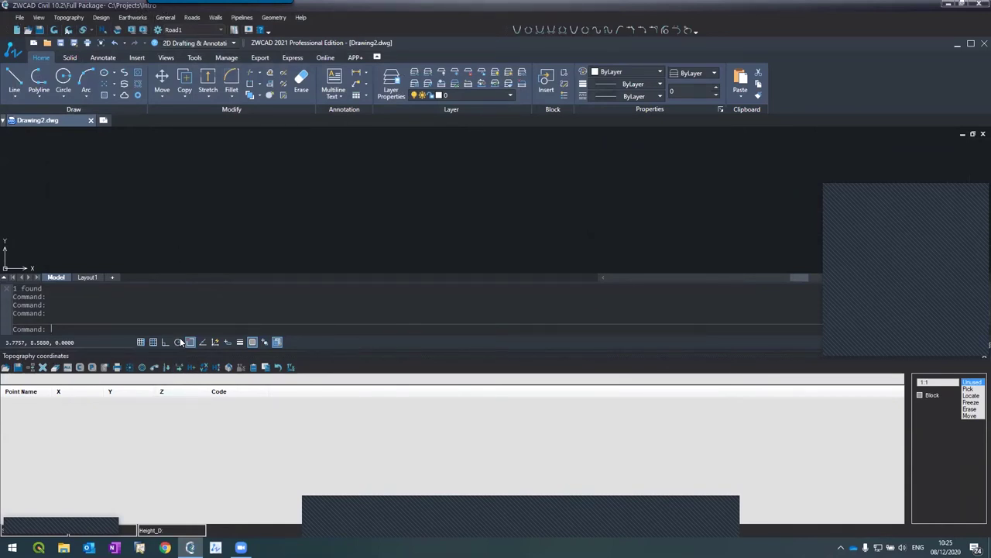
# Reduce the height of the coordinates table and enter point 1 with X 1000, Y 1000 and Z 100.32.
pyautogui.moveTo(175, 350); pyautogui.dragTo(176, 384)
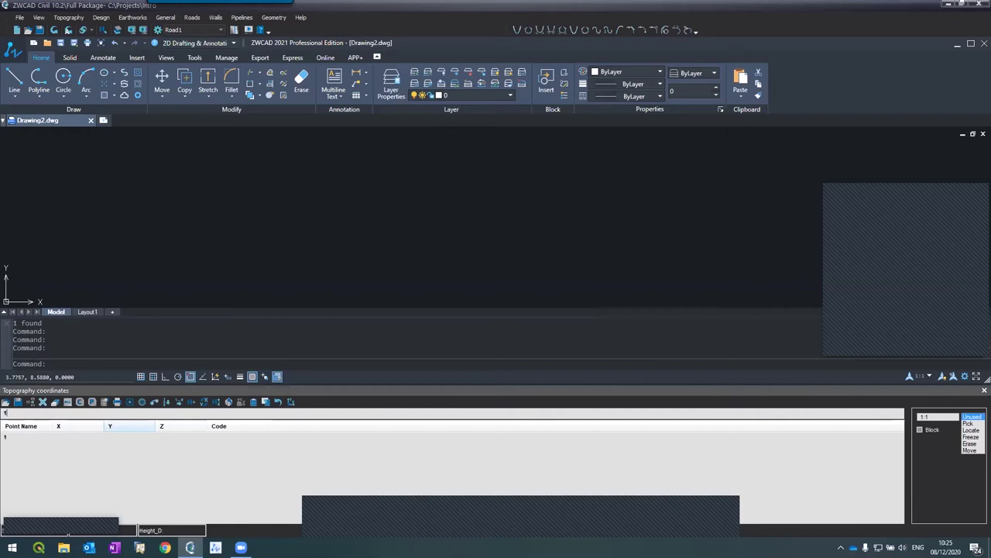
pyautogui.write('1000 ')
pyautogui.write('1000 ')
pyautogui.write('100.32')
pyautogui.press('Return')
# Enter point 2 in the coordinates table with X 1050, Y 1050 and Z 101.
pyautogui.write('1050')
pyautogui.press('Return')
pyautogui.write('105')
pyautogui.write('101')
pyautogui.press('Return')
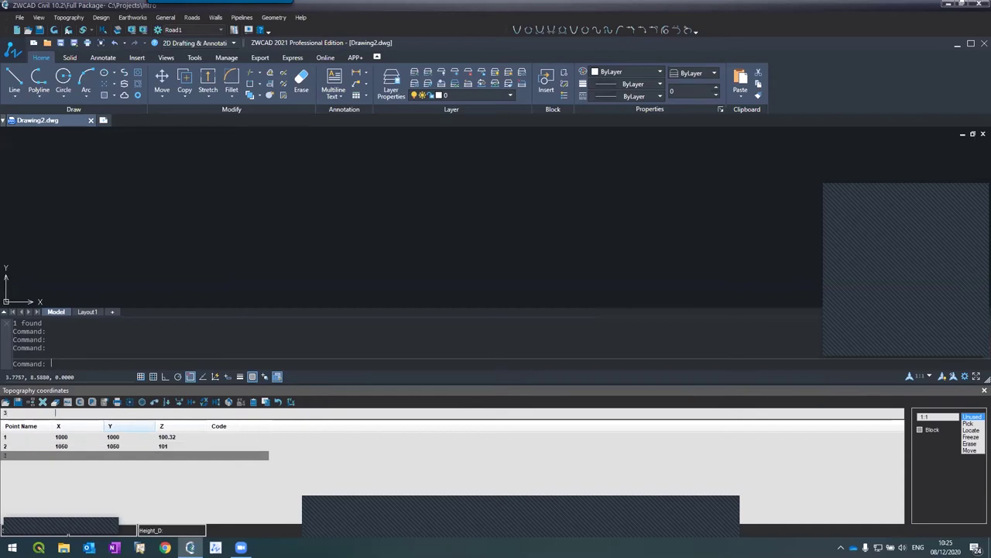
# Enter point 3 in the coordinates table with X 1050, Y 1002.56 and Z 104.6.
pyautogui.write('1050 ')
pyautogui.write('1002')
pyautogui.write('.56 ')
pyautogui.write('10')
pyautogui.write('4.6')
pyautogui.press('Return')
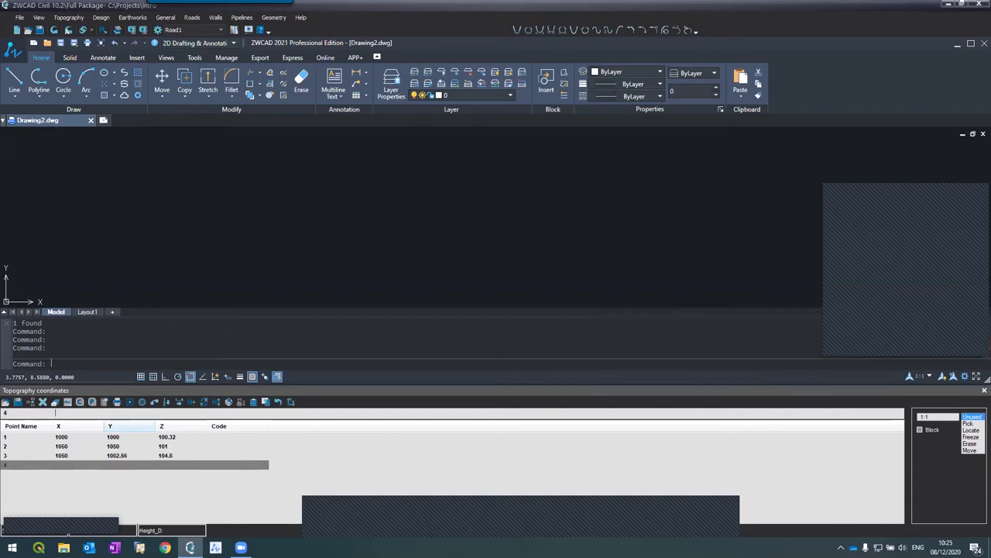
# Enter point 4 with X 1003.76, Y 1056.78 and Z 100, and plot the entered points in the drawing.
pyautogui.write('1003.76')
pyautogui.press('Tab')
pyautogui.write('10')
pyautogui.write('5')
pyautogui.write('6.')
pyautogui.write('10')
pyautogui.press('Return')
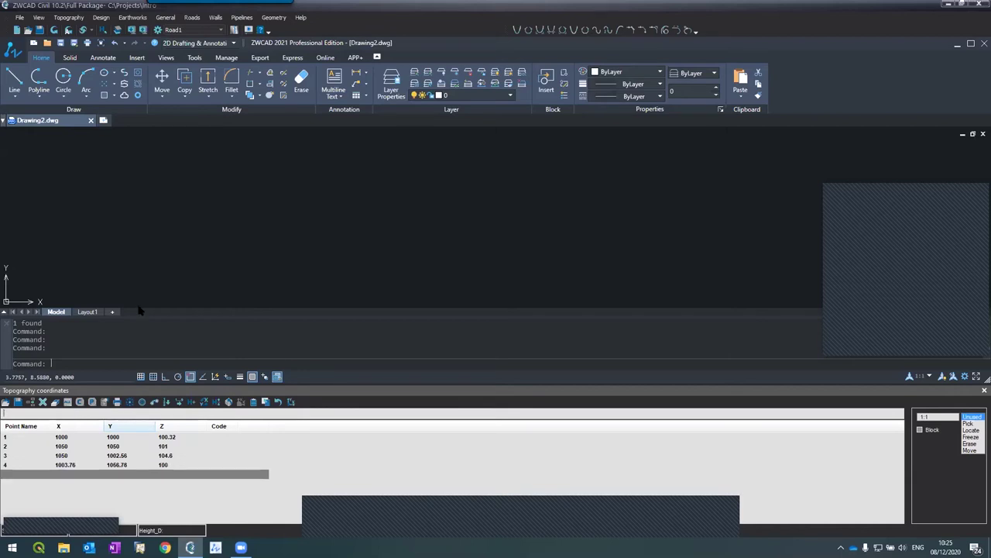
pyautogui.click(54, 31)
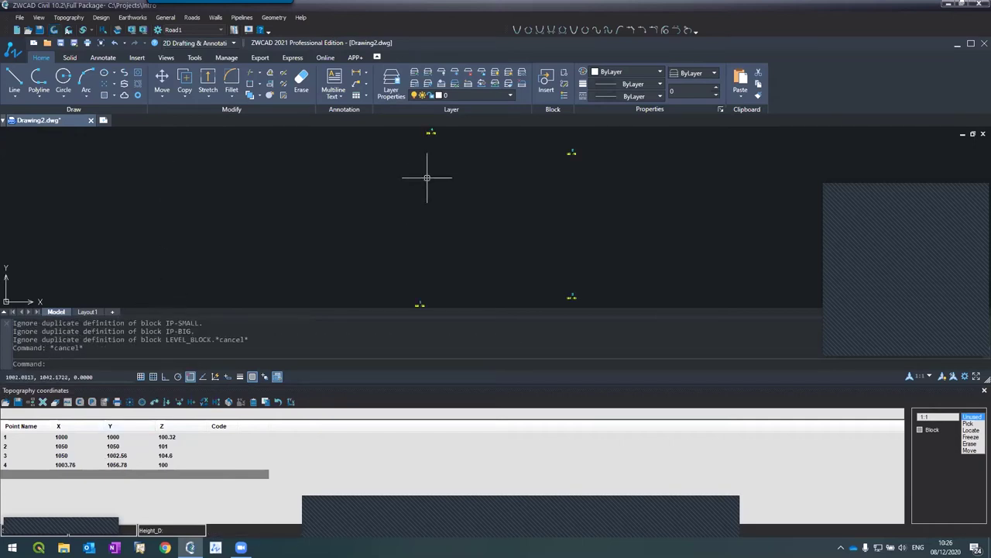
# Inspect the number and elevation labels of each plotted point in the drawing.
pyautogui.scroll(-2, 438, 209)
pyautogui.scroll(5, 443, 194)
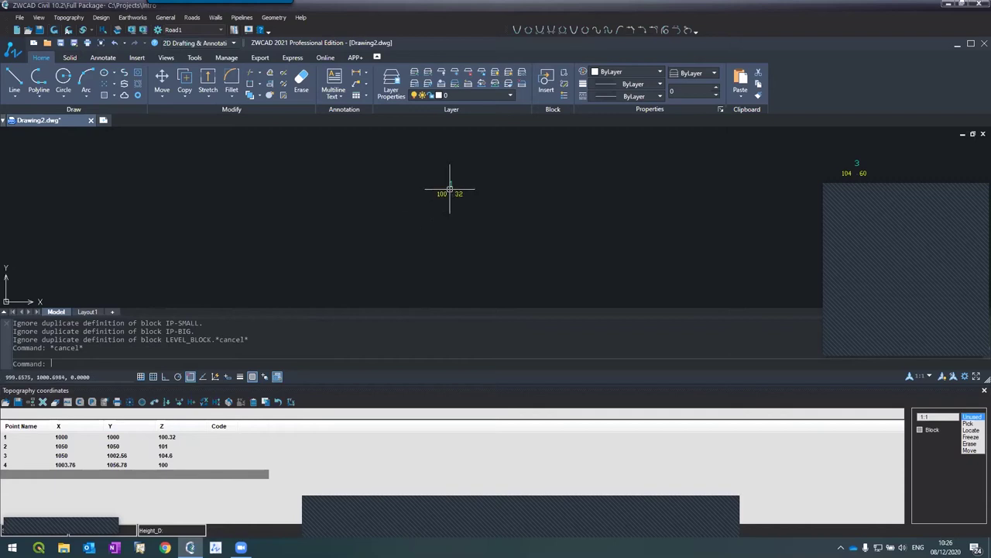
pyautogui.scroll(-5, 440, 189)
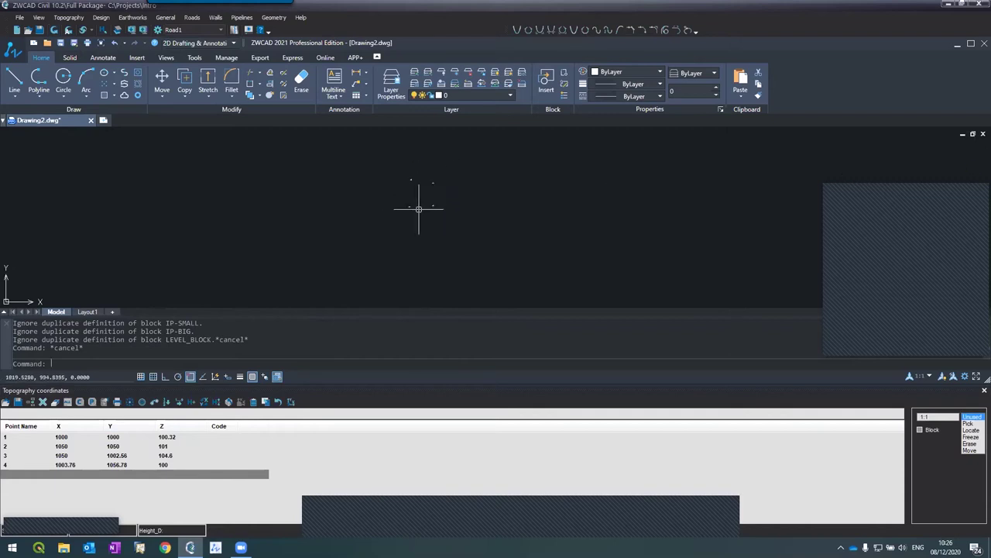
pyautogui.scroll(5, 339, 220)
pyautogui.click(354, 241)
pyautogui.scroll(-4, 398, 249)
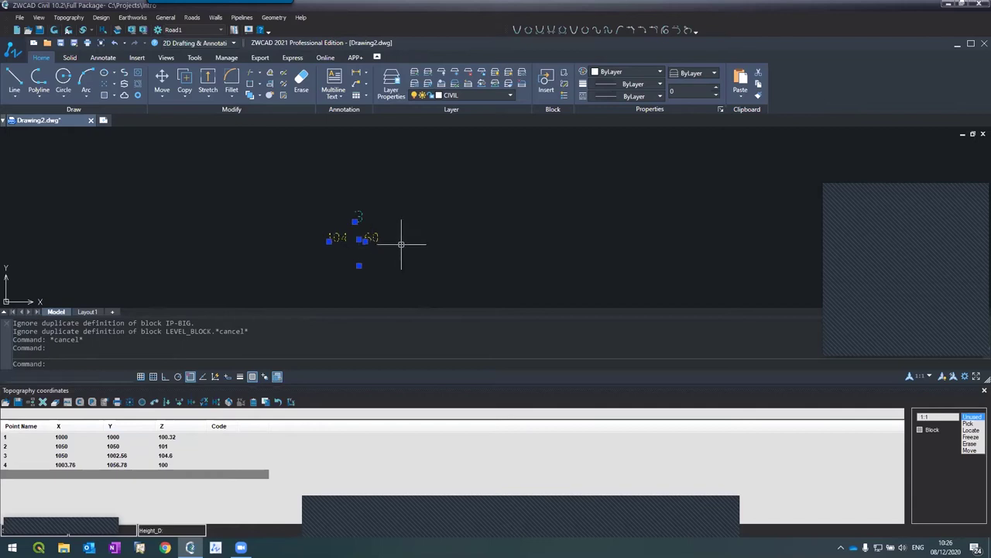
pyautogui.scroll(-2, 380, 206)
pyautogui.scroll(5, 321, 173)
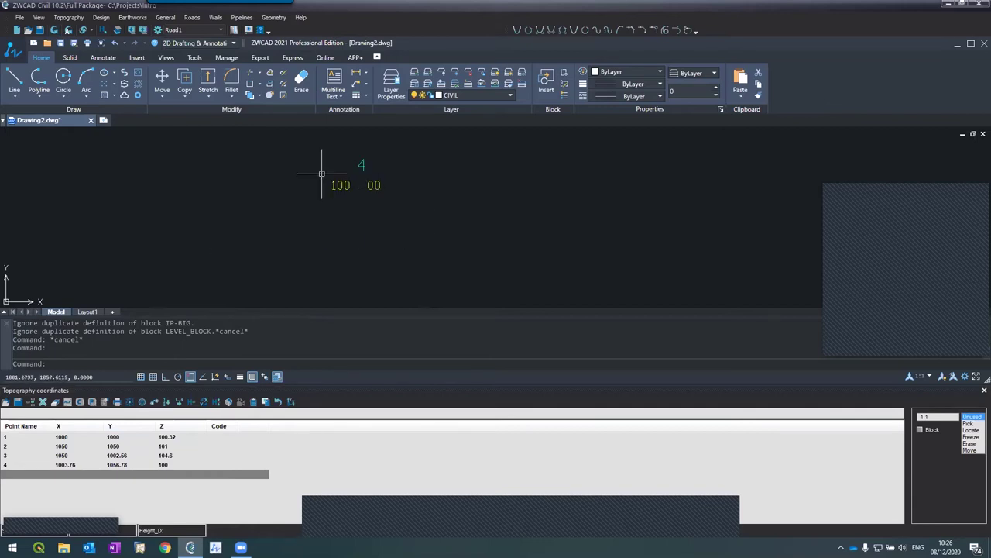
pyautogui.scroll(-5, 346, 173)
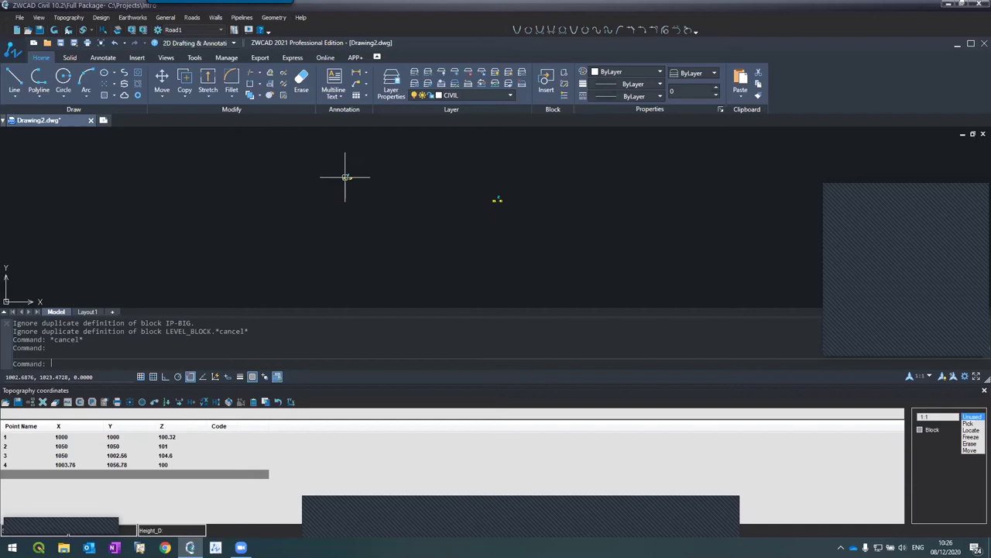
pyautogui.scroll(2, 384, 186)
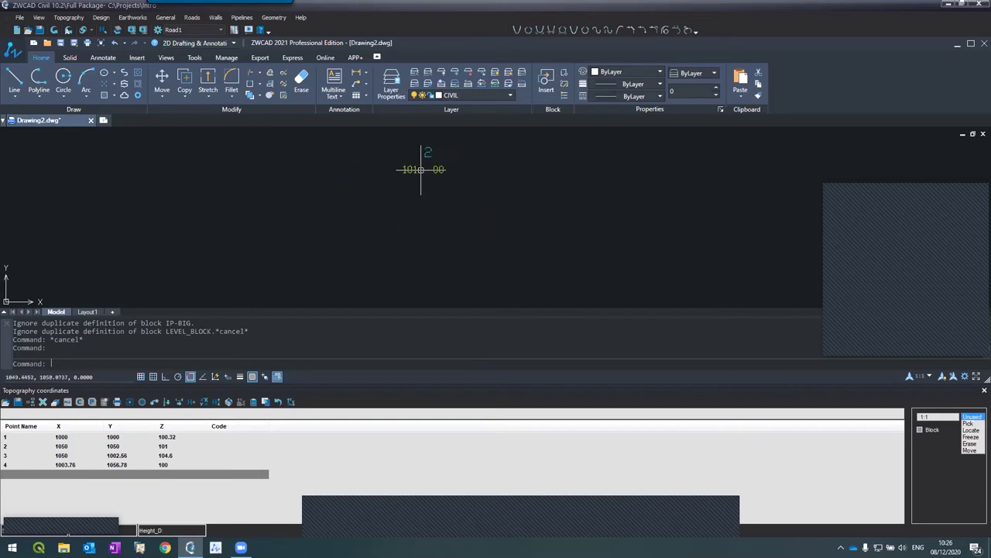
pyautogui.scroll(-2, 424, 163)
pyautogui.scroll(-2, 411, 168)
pyautogui.scroll(4, 410, 168)
pyautogui.scroll(-2, 410, 168)
# Zoom to the drawing extents and close the Topography coordinates table to view all four points.
pyautogui.press('Escape')
pyautogui.write('z')
pyautogui.press('Return')
pyautogui.write('e')
pyautogui.press('Return')
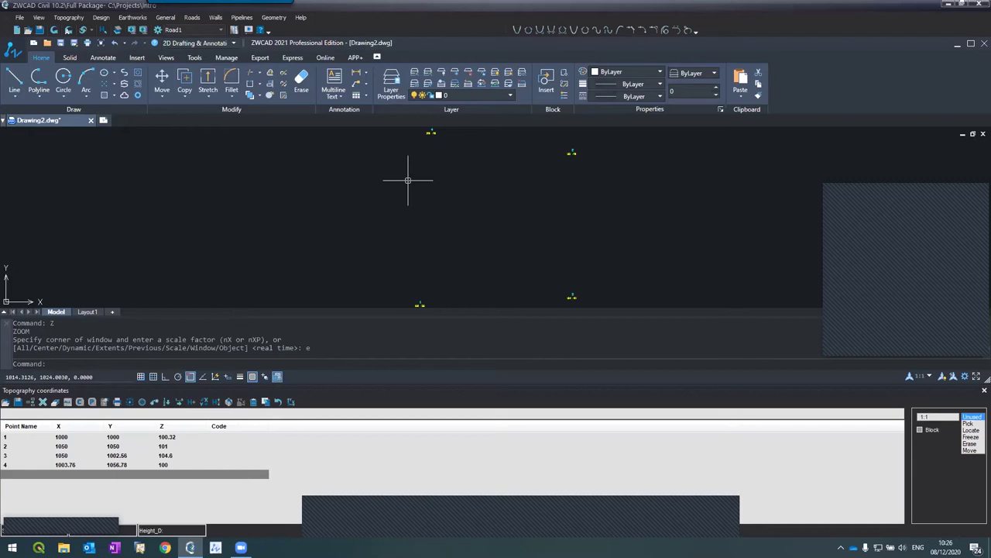
pyautogui.click(984, 390)
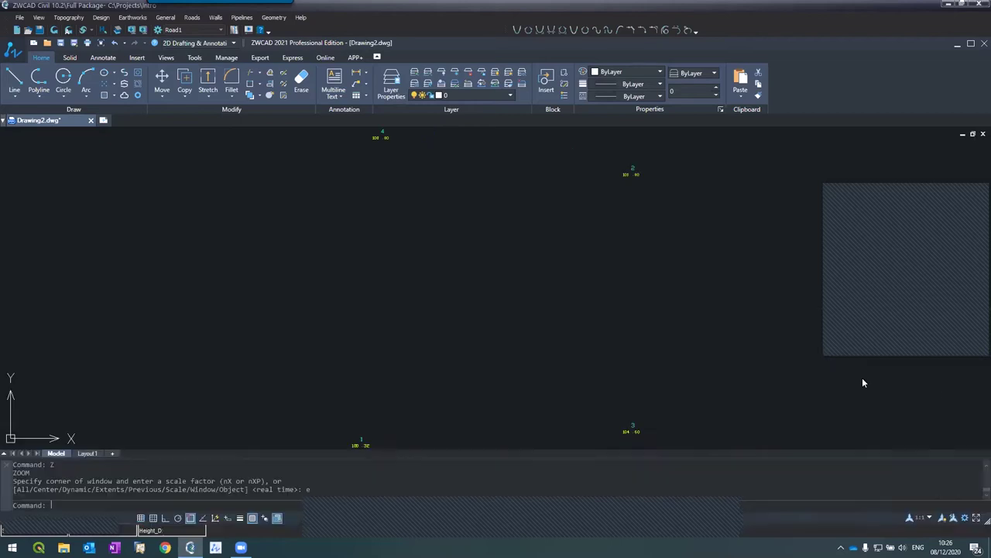
pyautogui.scroll(-5, 282, 260)
pyautogui.scroll(5, 282, 259)
# Generate topography contours from the points with intervals of 0.25.
pyautogui.click(68, 17)
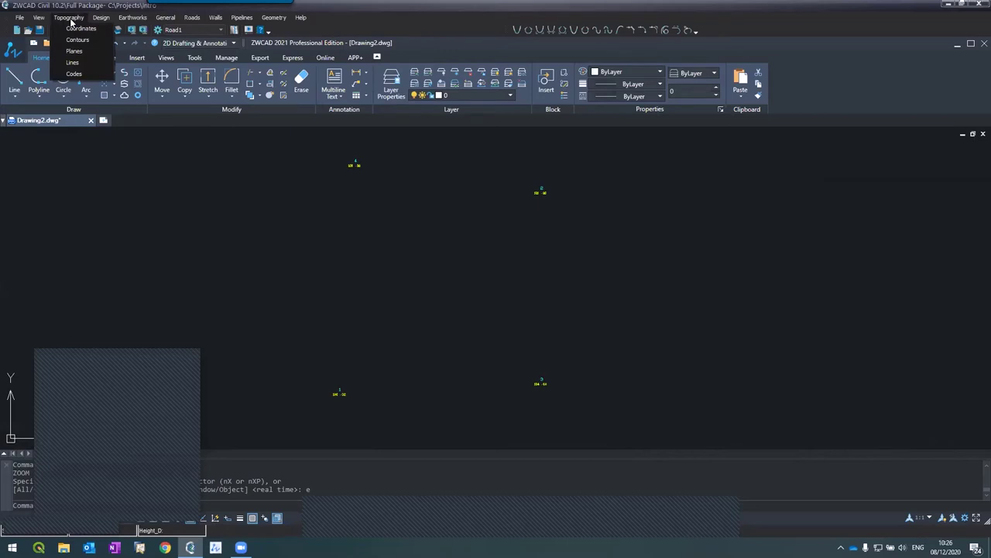
pyautogui.click(93, 41)
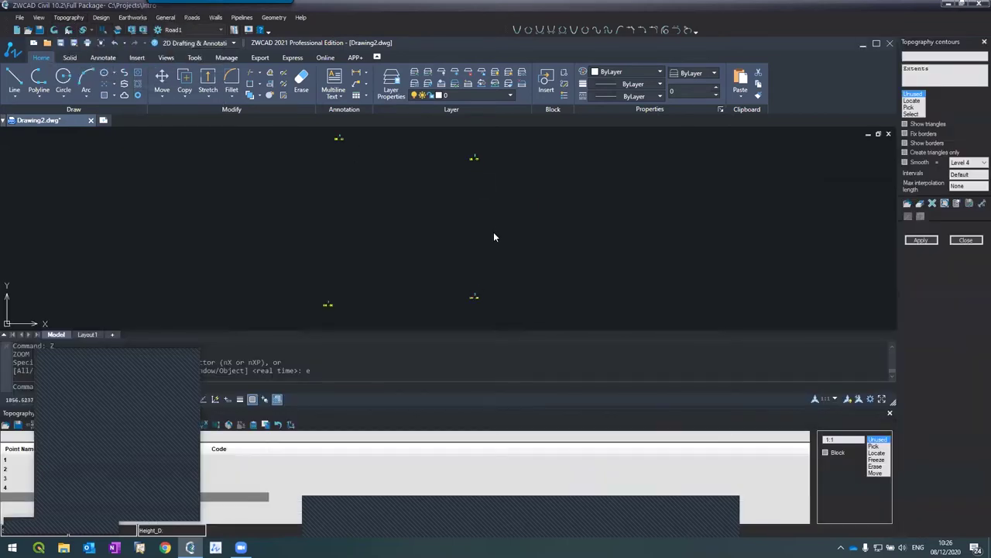
pyautogui.doubleClick(953, 174)
pyautogui.write('0.25')
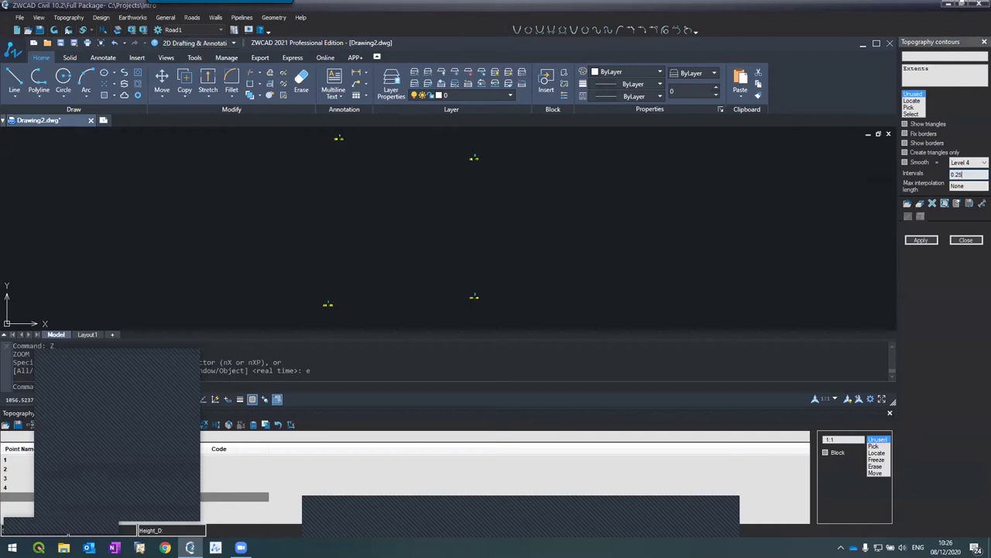
pyautogui.click(921, 240)
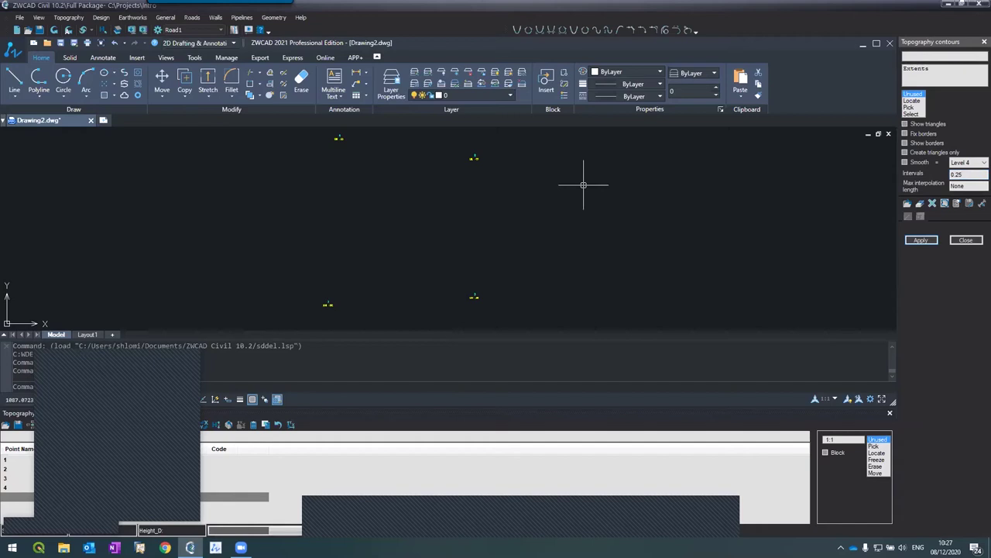
# Examine the generated contour lines and their elevation labels between the four points.
pyautogui.scroll(3, 399, 261)
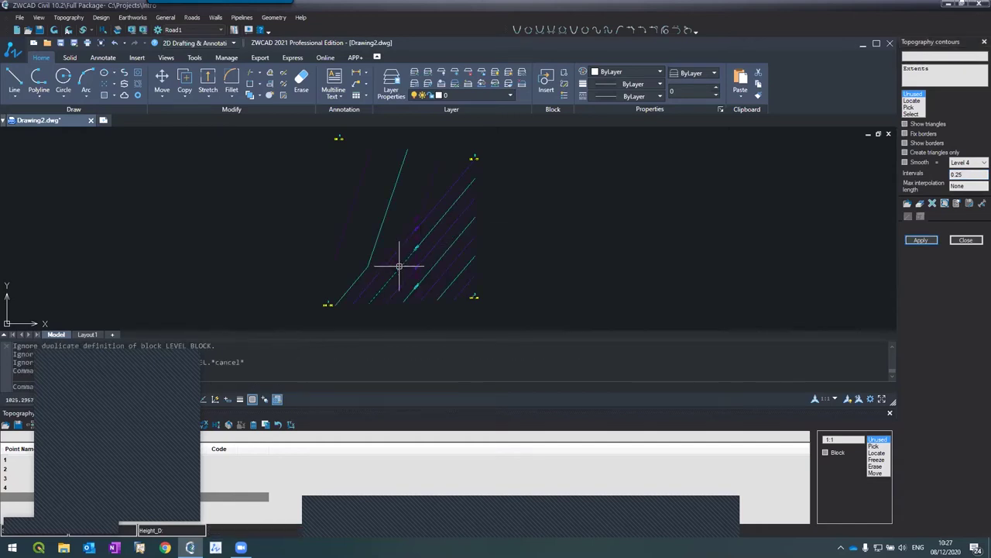
pyautogui.scroll(-3, 465, 202)
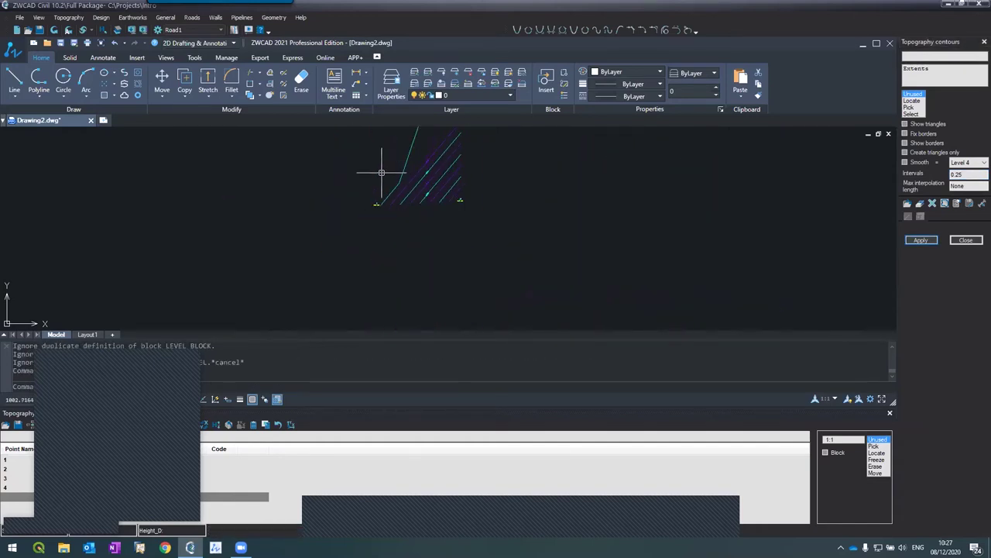
pyautogui.scroll(2, 414, 232)
pyautogui.scroll(3, 487, 263)
pyautogui.scroll(-5, 511, 164)
pyautogui.scroll(5, 508, 157)
pyautogui.scroll(-3, 504, 199)
pyautogui.scroll(3, 460, 250)
pyautogui.scroll(-2, 460, 250)
pyautogui.scroll(2, 456, 245)
pyautogui.scroll(-2, 457, 246)
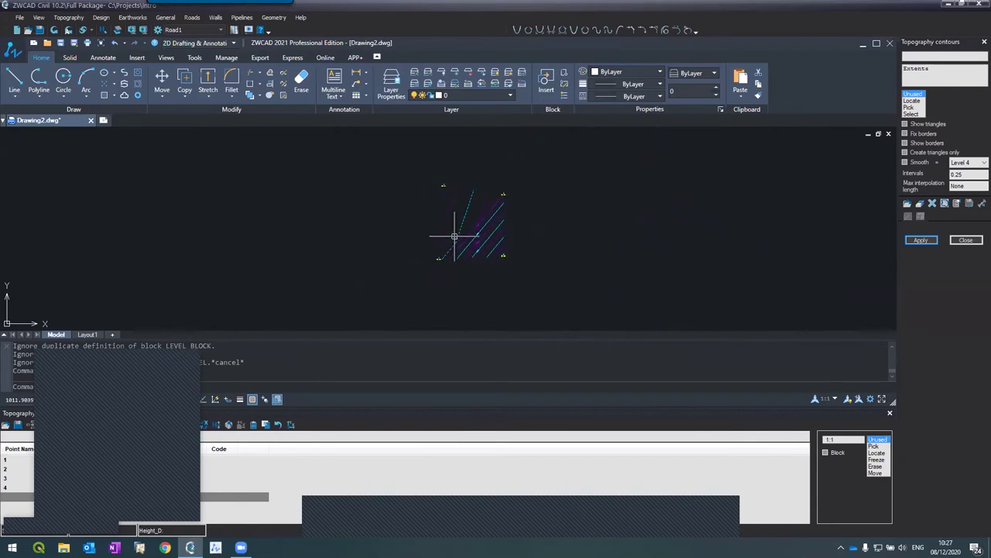
pyautogui.scroll(5, 457, 232)
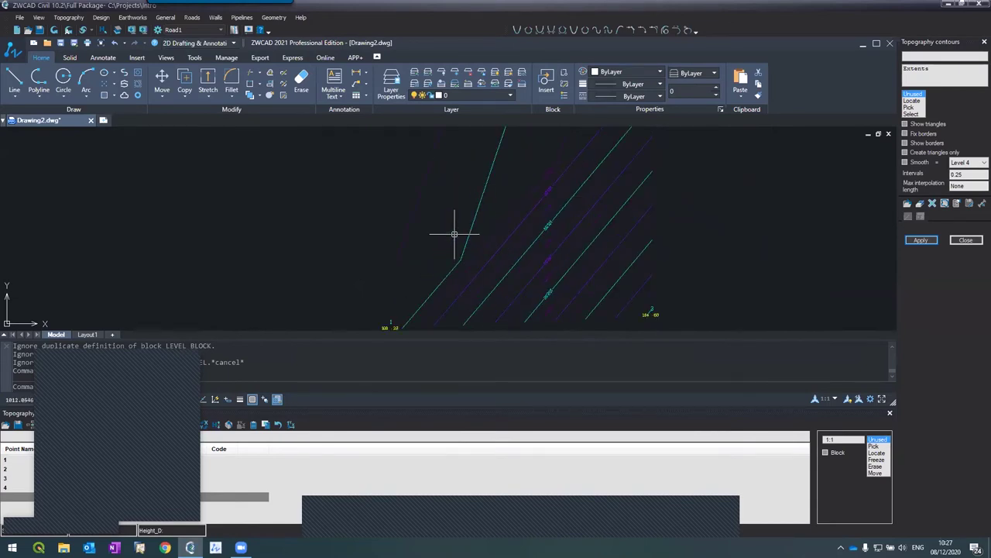
pyautogui.scroll(3, 550, 228)
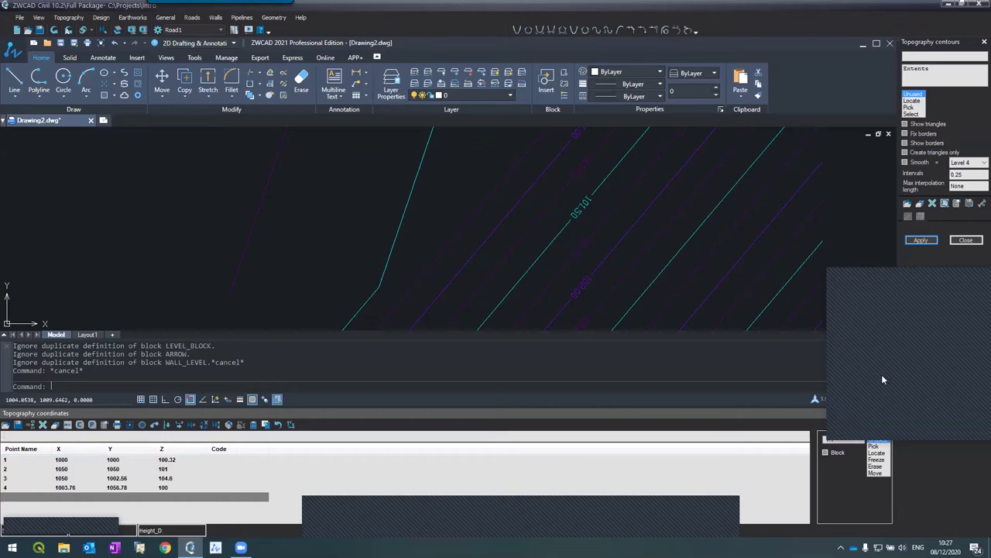
# Add one topography point beside the 101.50 contour label, at about X 1027.6, Y 1018.7, and replot the points.
pyautogui.click(874, 448)
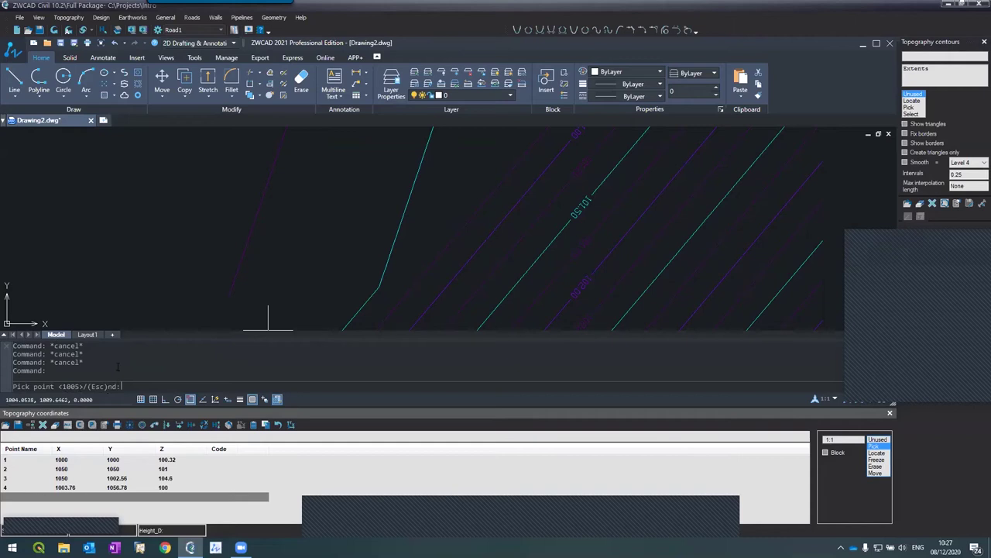
pyautogui.scroll(-2, 535, 208)
pyautogui.scroll(3, 541, 203)
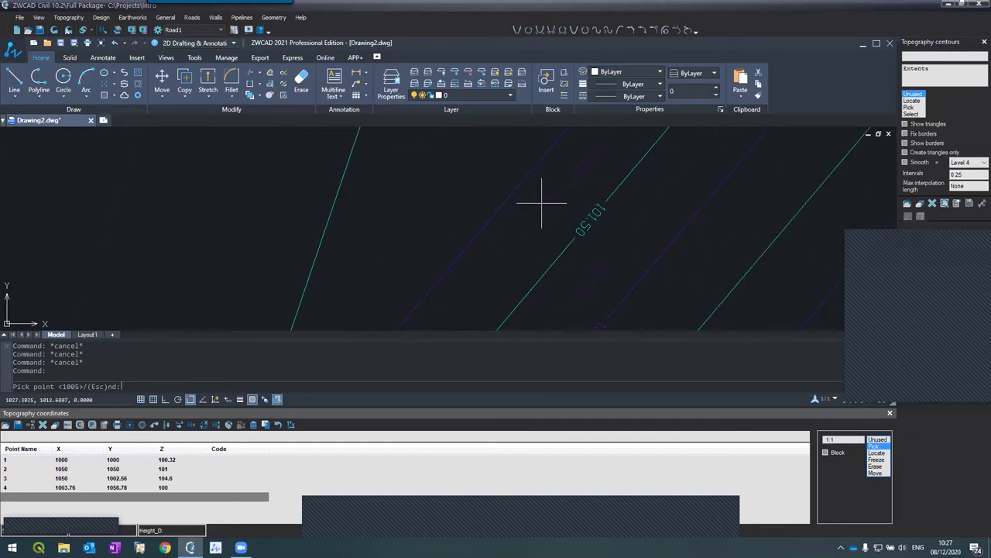
pyautogui.scroll(2, 550, 233)
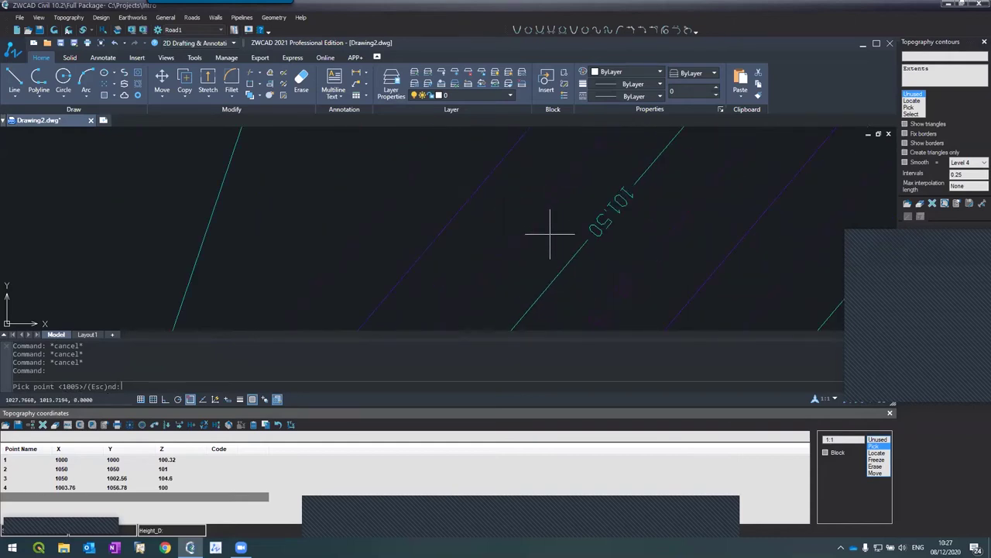
pyautogui.scroll(-1, 548, 235)
pyautogui.click(547, 240)
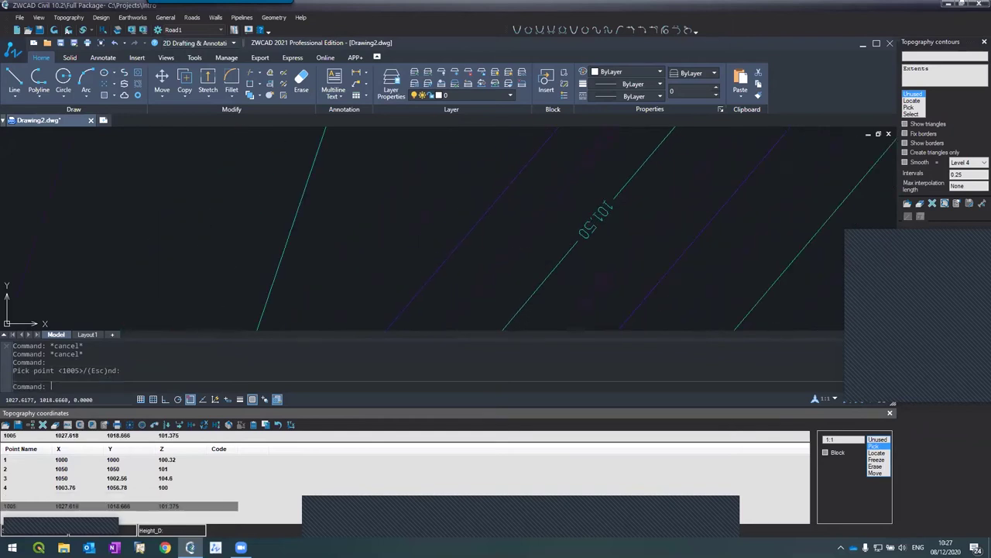
pyautogui.press('Return')
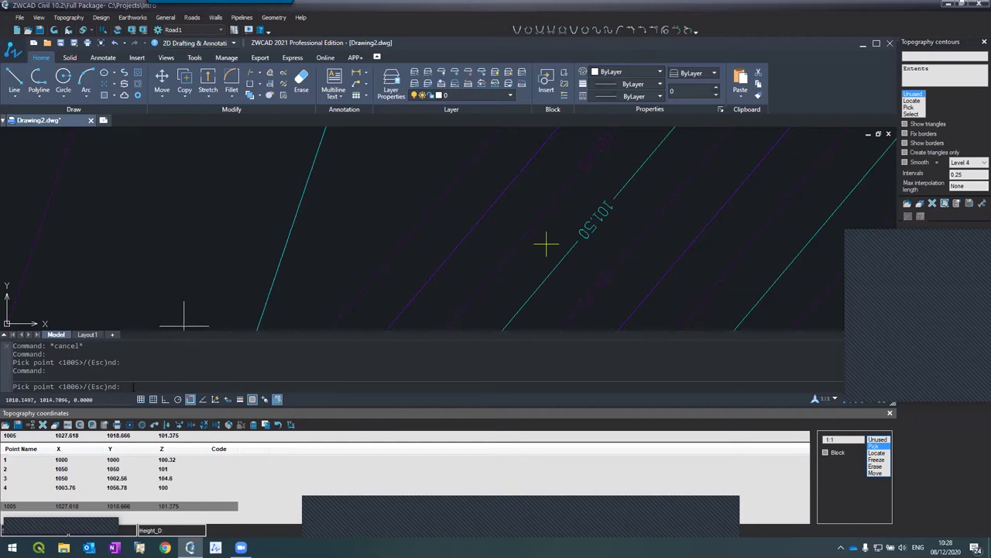
pyautogui.press('Escape')
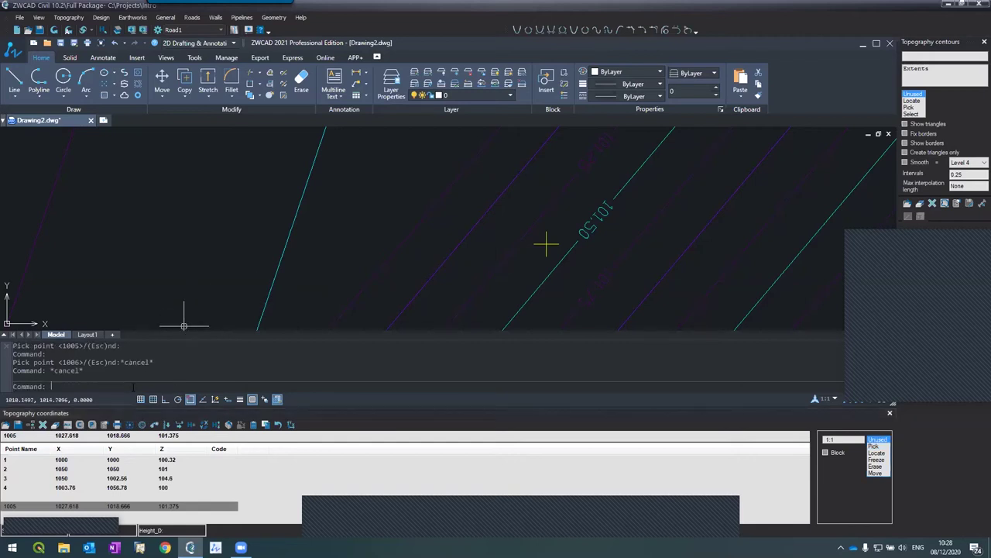
pyautogui.click(55, 31)
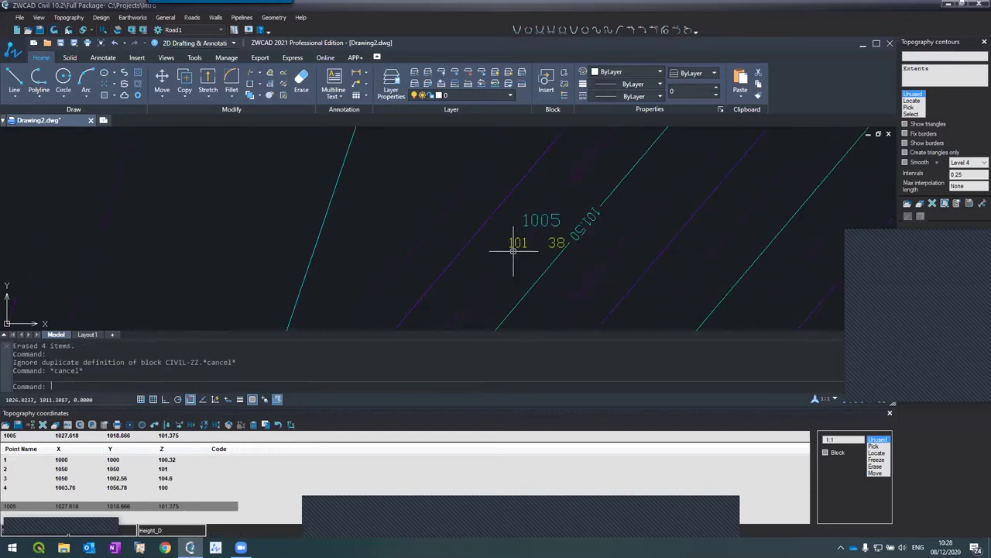
# Set the elevation of point 1005 to 108.375 and regenerate the topography contours.
pyautogui.scroll(2, 510, 245)
pyautogui.scroll(-4, 488, 232)
pyautogui.scroll(-4, 487, 234)
pyautogui.scroll(2, 487, 234)
pyautogui.scroll(4, 486, 235)
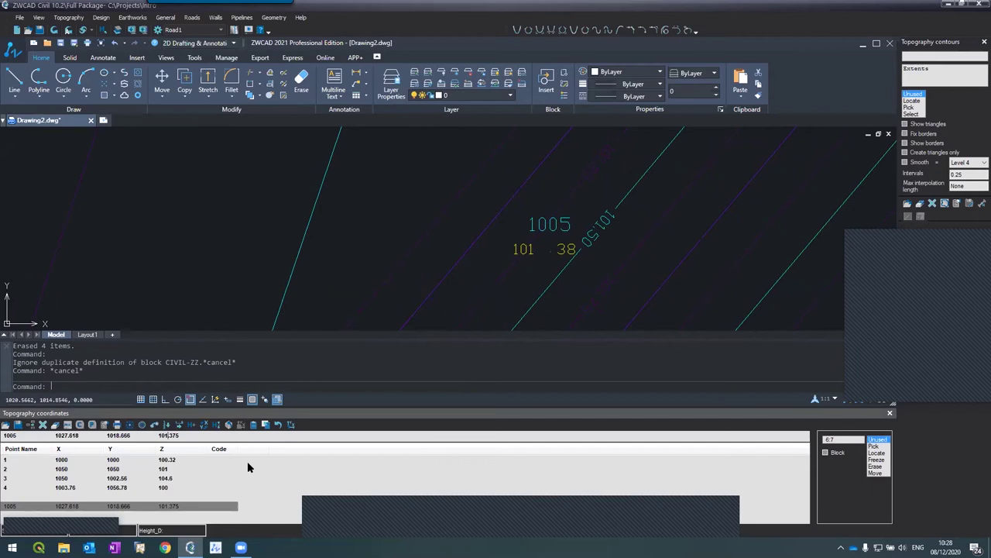
pyautogui.press('BackSpace')
pyautogui.write('5')
pyautogui.press('BackSpace')
pyautogui.write('8')
pyautogui.press('Escape')
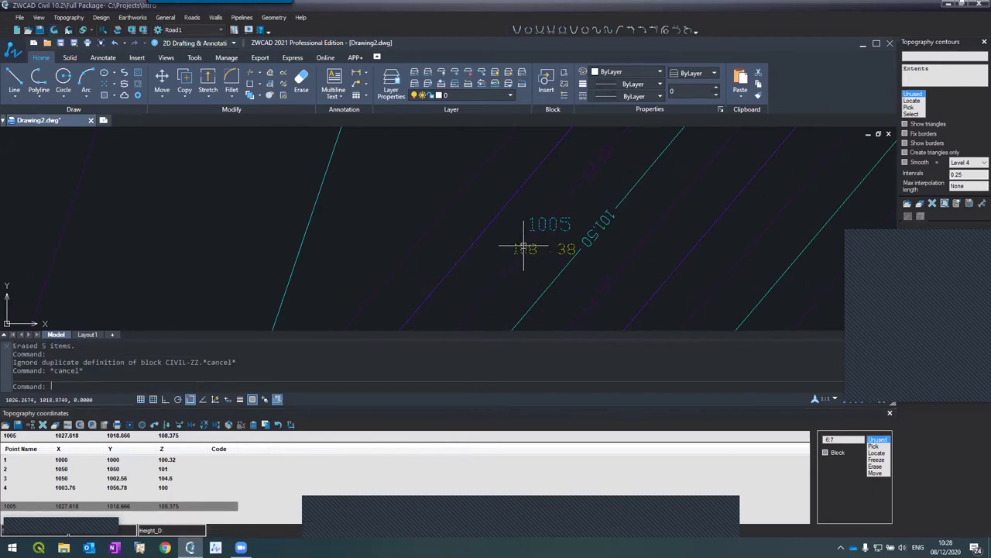
pyautogui.click(920, 242)
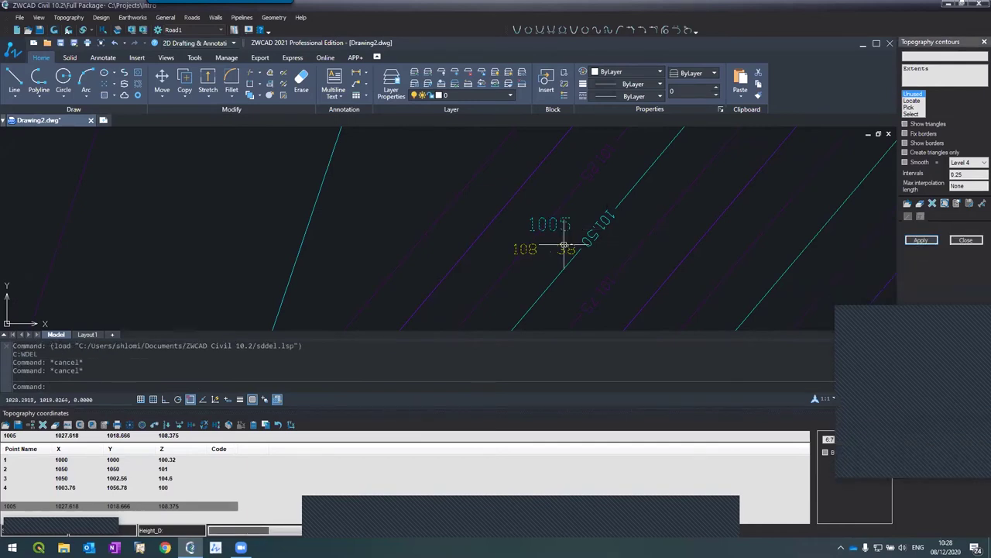
# Examine the regenerated contour lines around point 1005 and across the whole surveyed area.
pyautogui.scroll(-5, 537, 221)
pyautogui.scroll(7, 516, 209)
pyautogui.scroll(-4, 517, 208)
pyautogui.scroll(-4, 516, 209)
pyautogui.scroll(3, 515, 197)
pyautogui.scroll(4, 516, 197)
pyautogui.scroll(-5, 495, 216)
pyautogui.scroll(6, 521, 232)
pyautogui.scroll(-8, 519, 234)
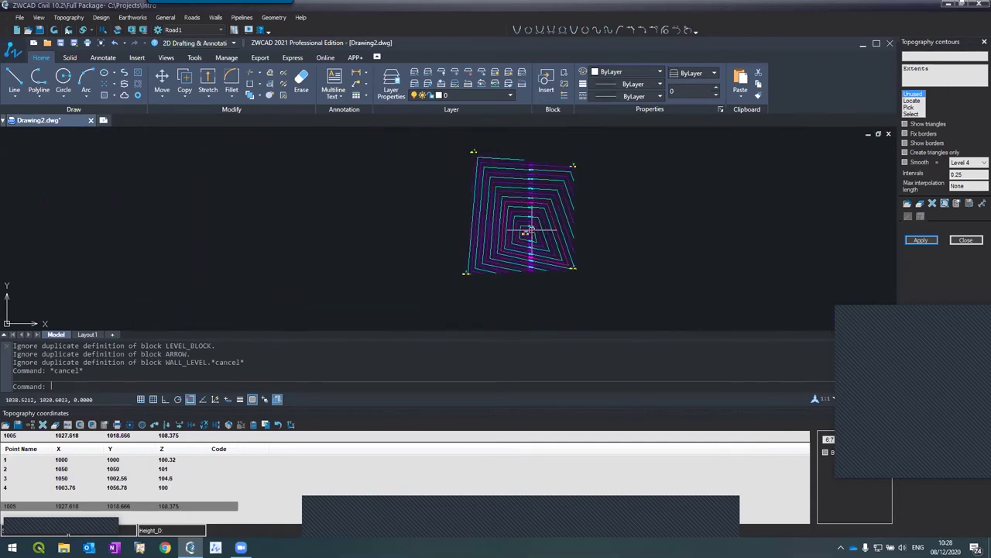
pyautogui.scroll(3, 529, 230)
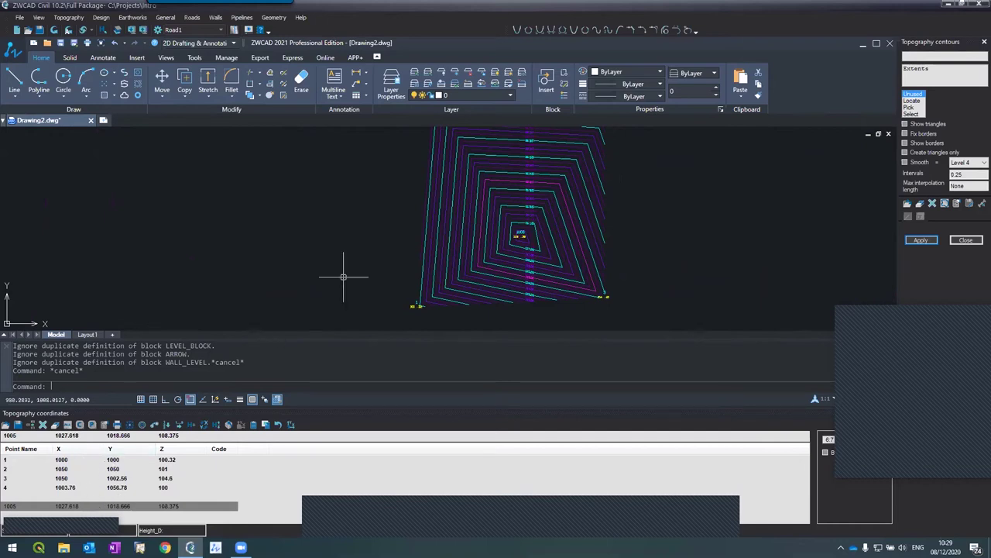
pyautogui.scroll(1, 462, 207)
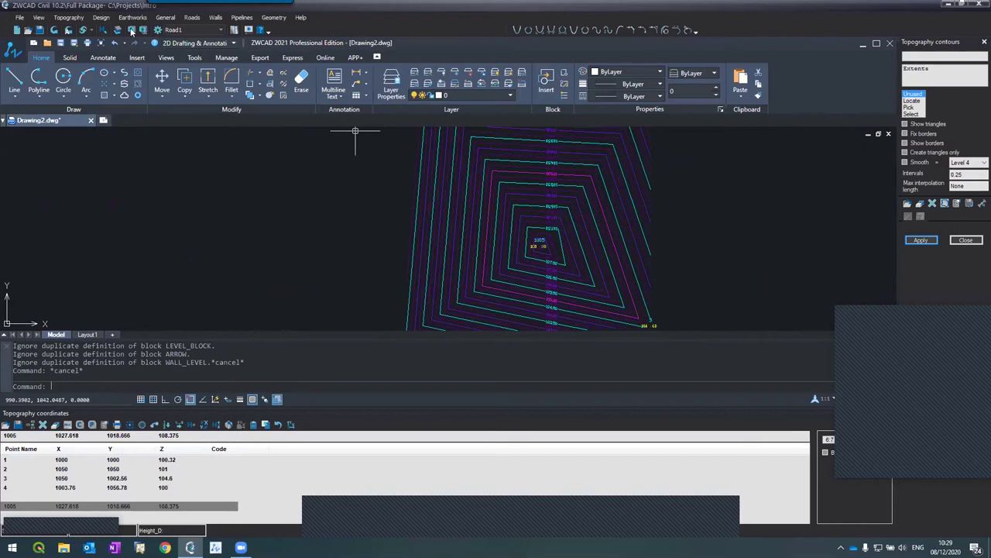
# Create a section across the contours through point 1005, from about (1005.29, 1034.76) to (1040.50, 1010.48).
pyautogui.click(101, 17)
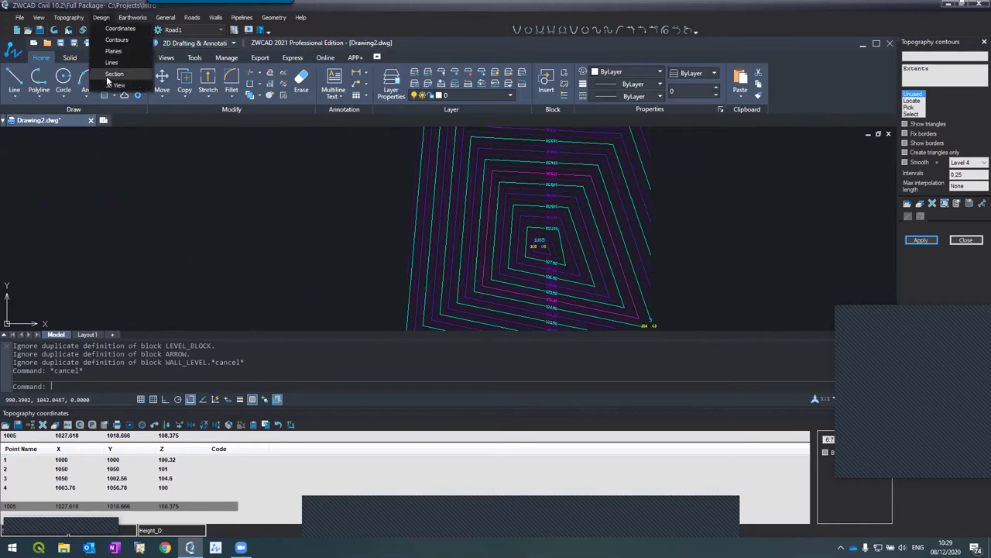
pyautogui.click(114, 73)
pyautogui.click(912, 109)
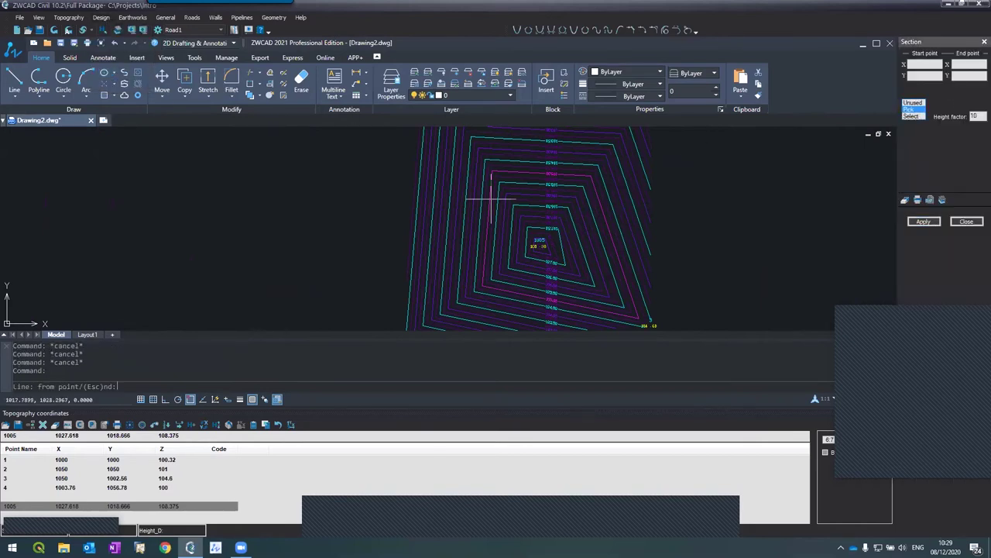
pyautogui.click(431, 164)
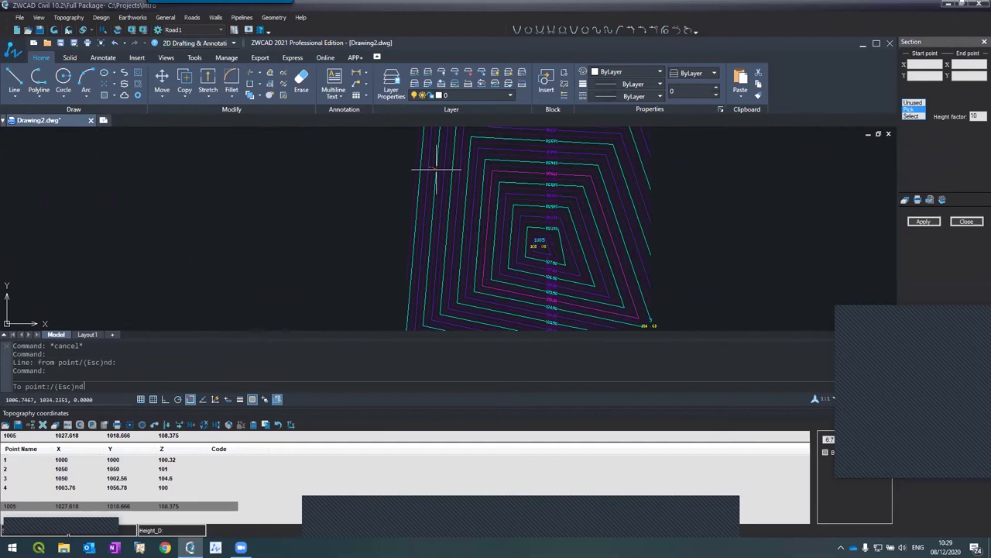
pyautogui.click(608, 286)
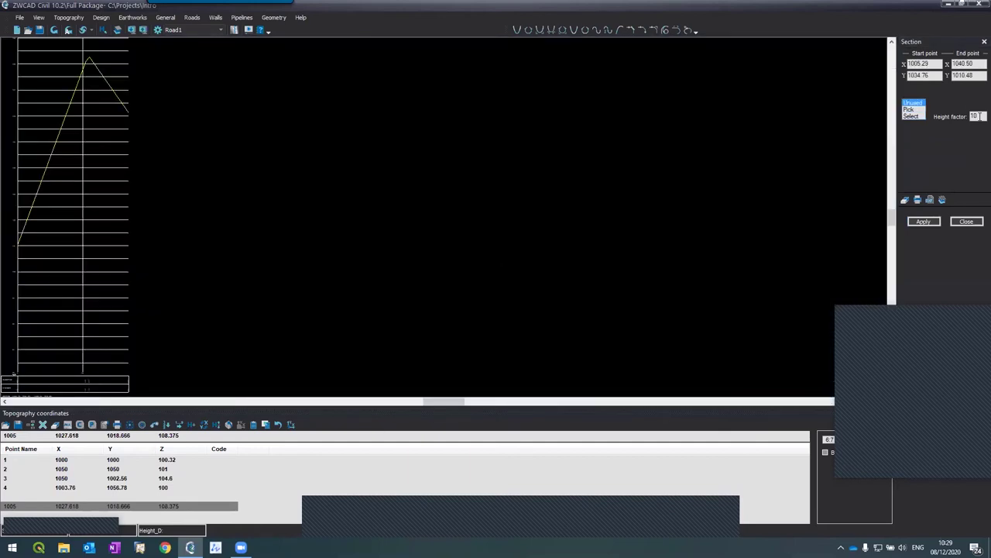
# Redraw the section with a height factor of 2, then close it to view the section line over the contours.
pyautogui.click(976, 116)
pyautogui.click(921, 223)
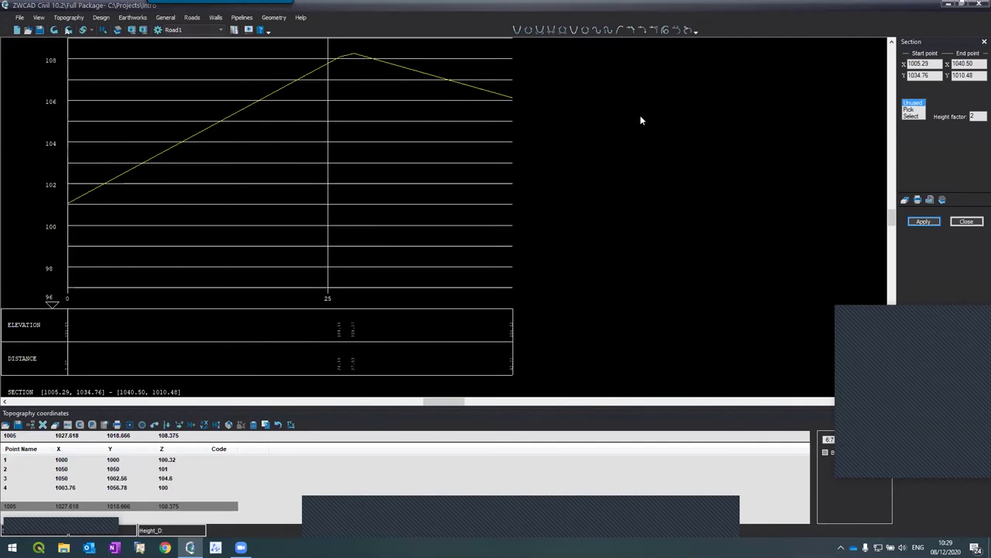
pyautogui.click(960, 223)
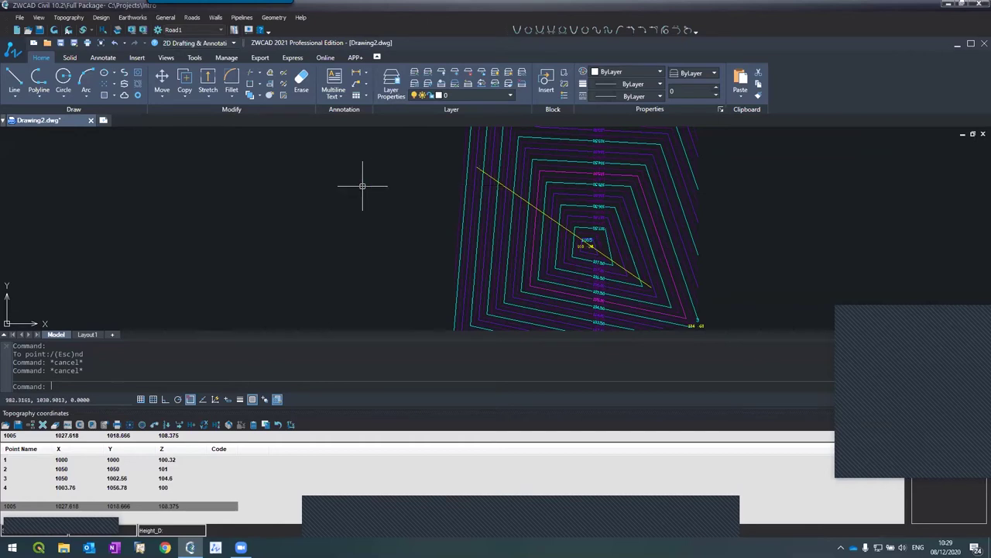
pyautogui.scroll(-1, 361, 184)
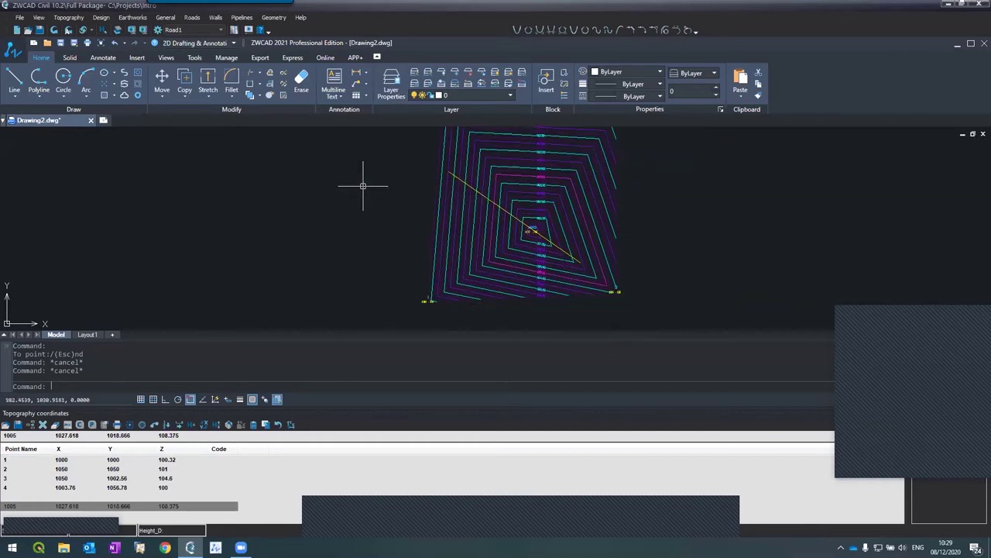
pyautogui.scroll(1, 363, 185)
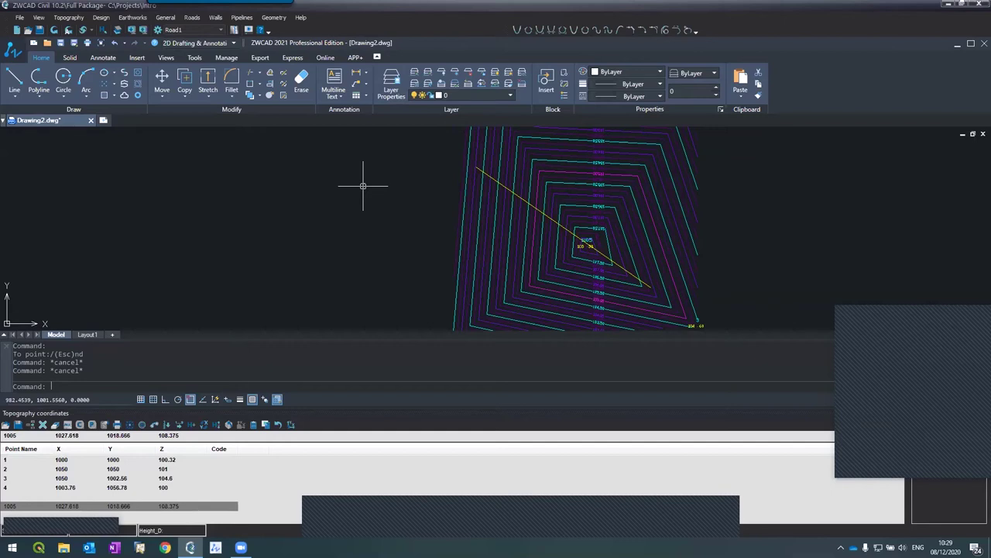
# Start a new project and save the changes to the current Intro project.
pyautogui.click(19, 18)
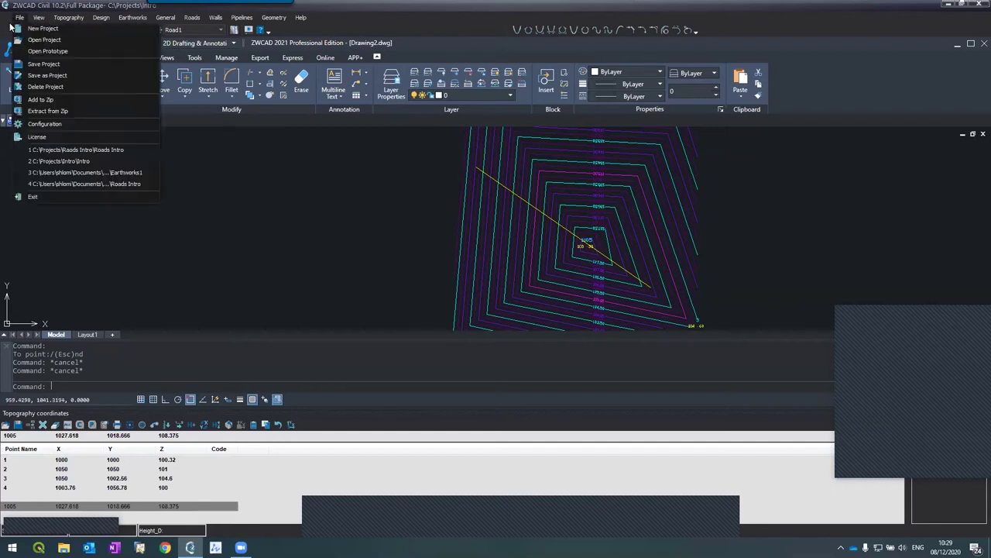
pyautogui.click(35, 29)
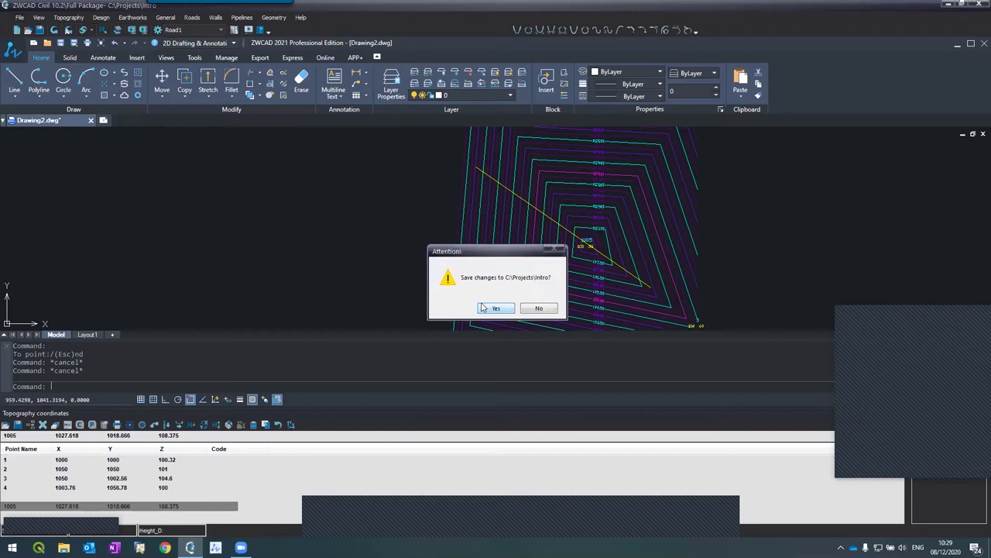
pyautogui.press('Return')
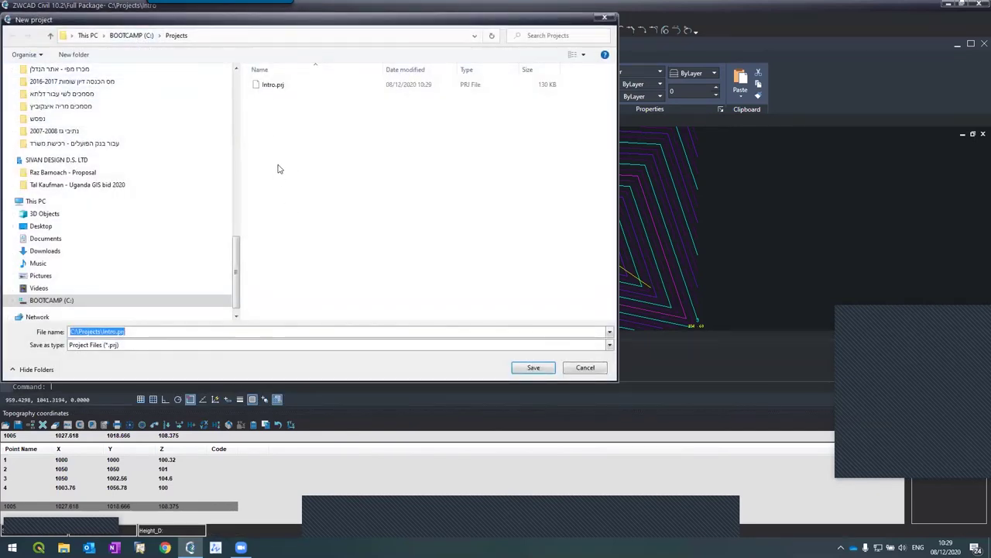
# Create a folder named Roads Intro in C:\Projects and save the new project inside it as Roads Intro.
pyautogui.click(75, 55)
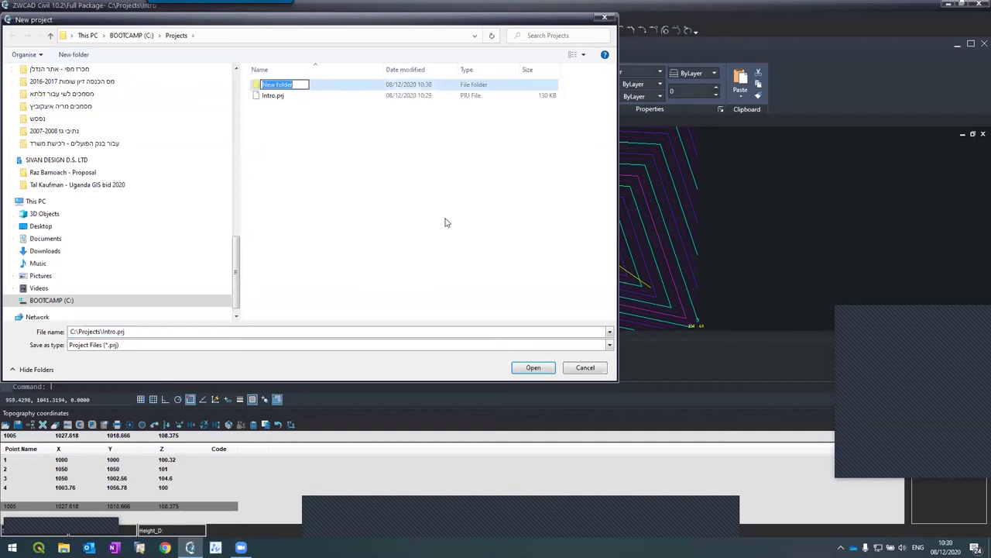
pyautogui.write('Roads Intoro')
pyautogui.press('Return')
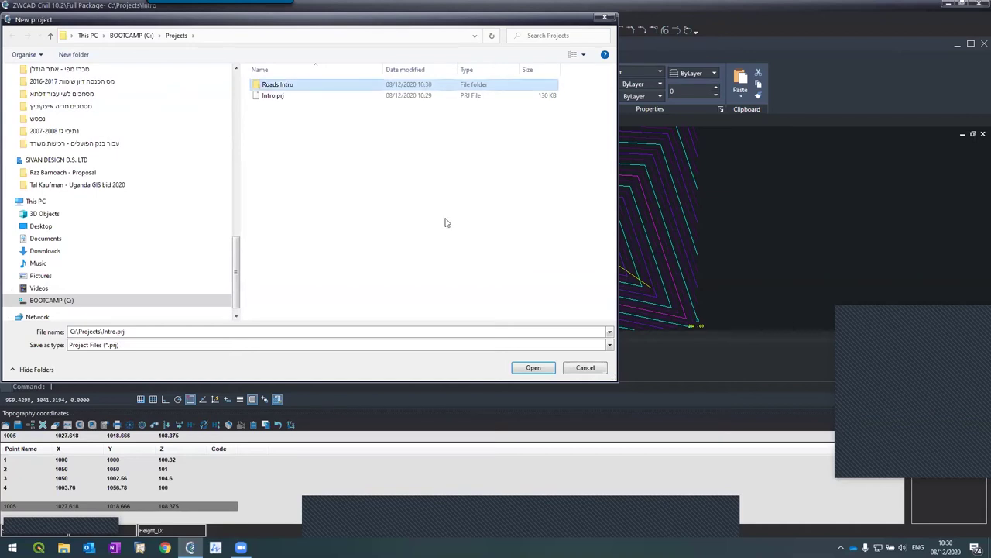
pyautogui.press('Return')
pyautogui.doubleClick(257, 334)
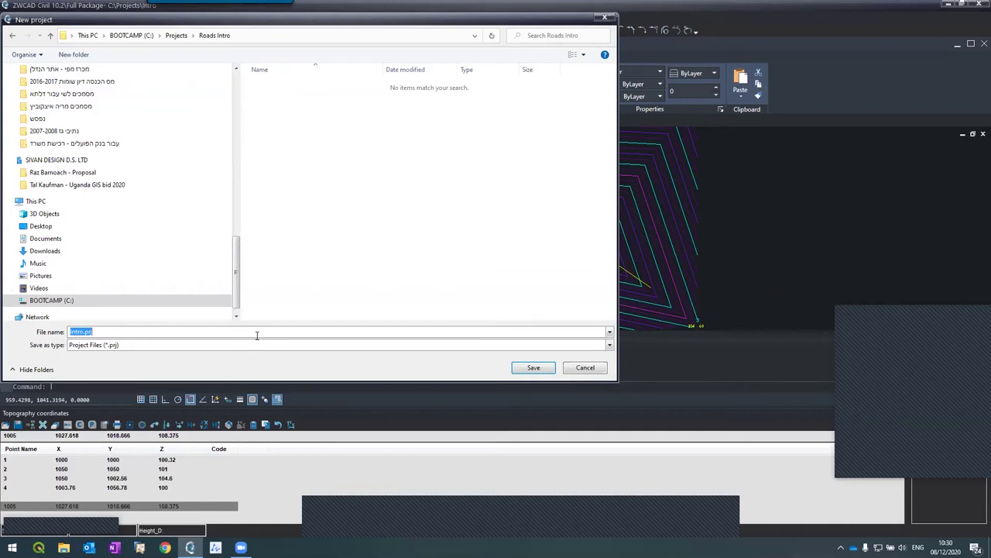
pyautogui.write('Roads Intro')
pyautogui.press('Return')
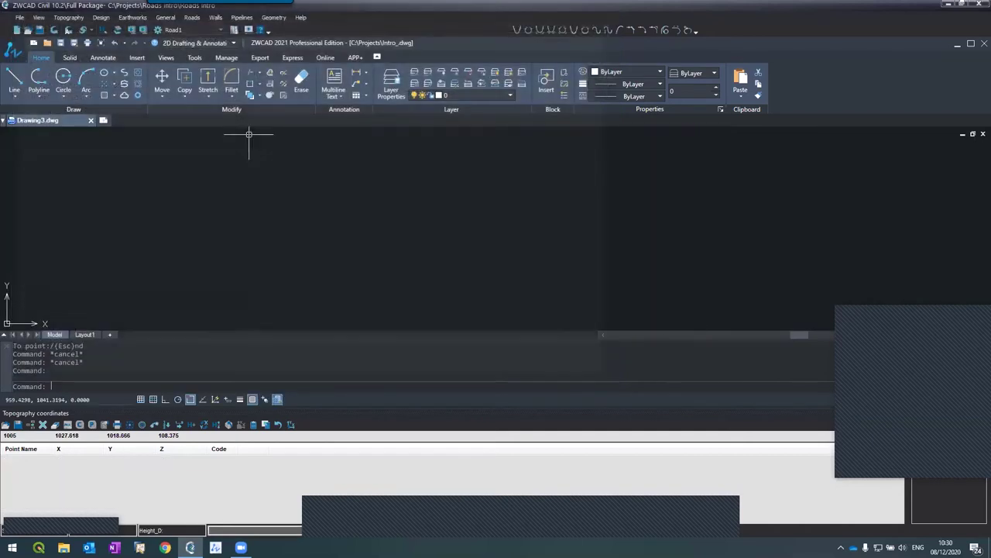